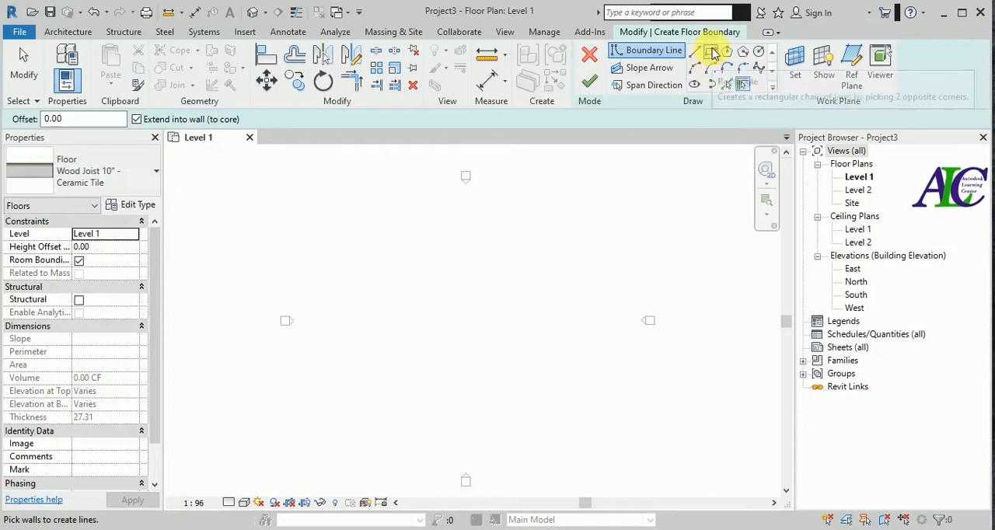
- Sketch a 150 by 150 square floor boundary on Level 1, finish the floor and deselect it
left_click(710, 52)
scroll(435, 319, "up", 1)
scroll(451, 317, "up", 1)
left_click(408, 264)
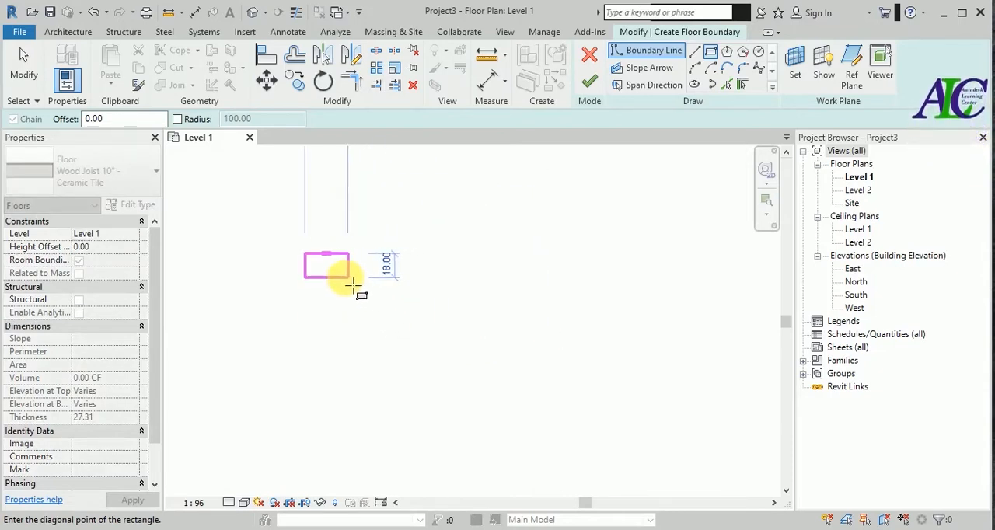
scroll(346, 285, "up", 2)
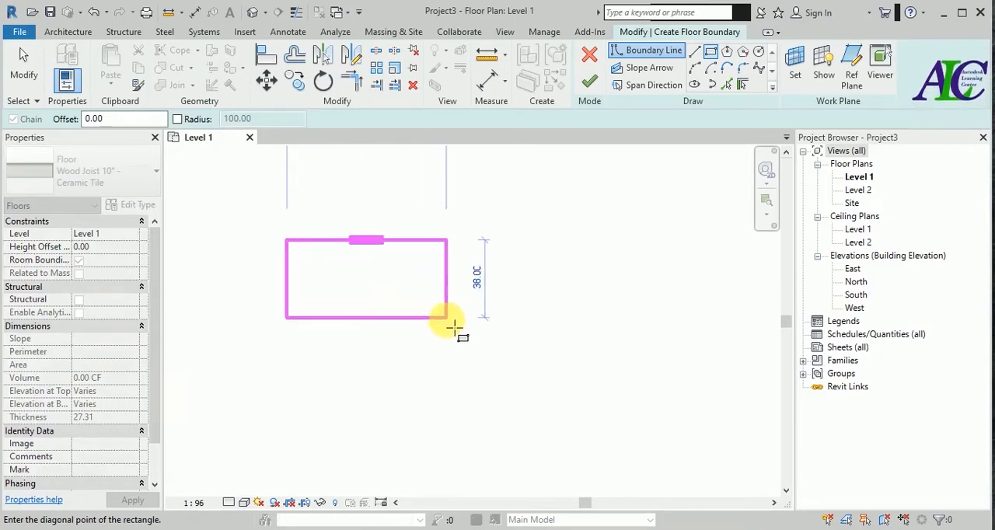
scroll(447, 351, "down", 2)
scroll(449, 362, "down", 1)
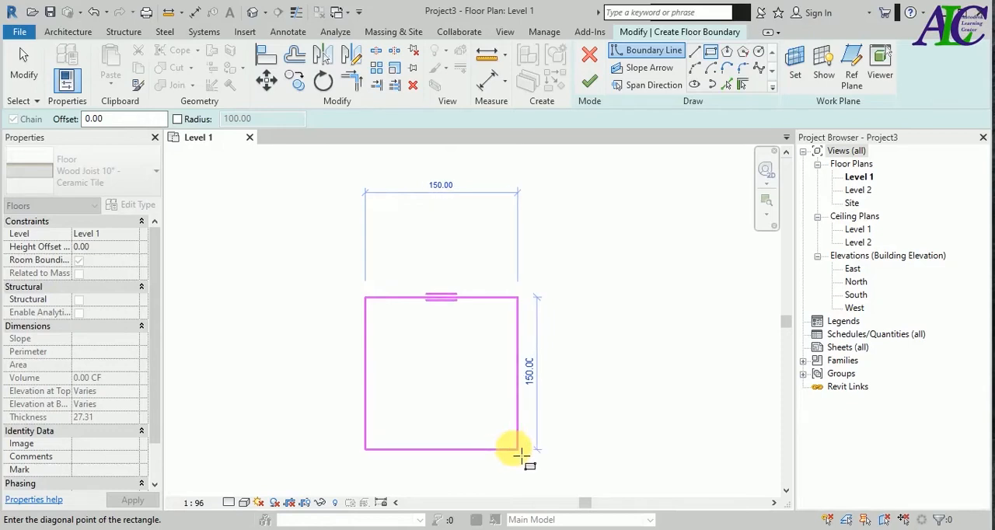
left_click(518, 449)
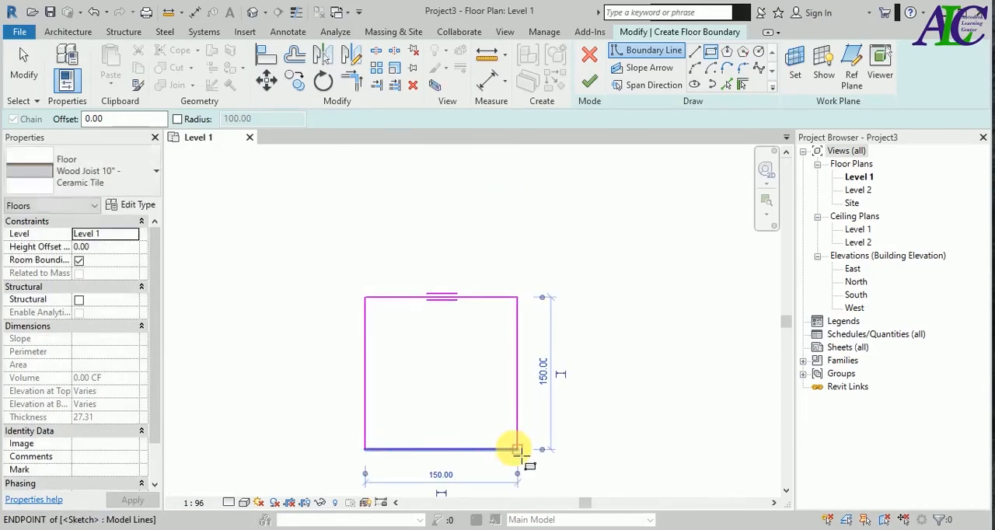
left_click(589, 81)
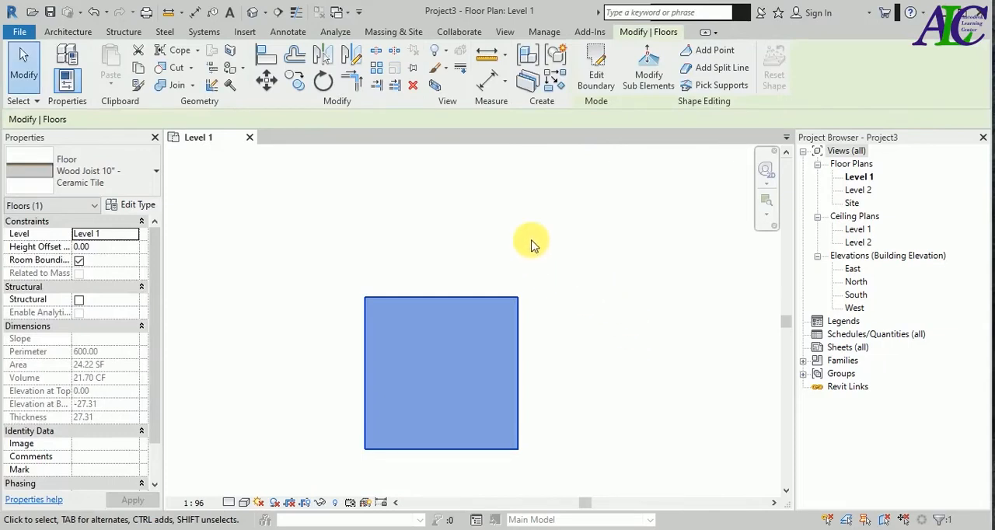
scroll(532, 245, "down", 1)
left_click(555, 363)
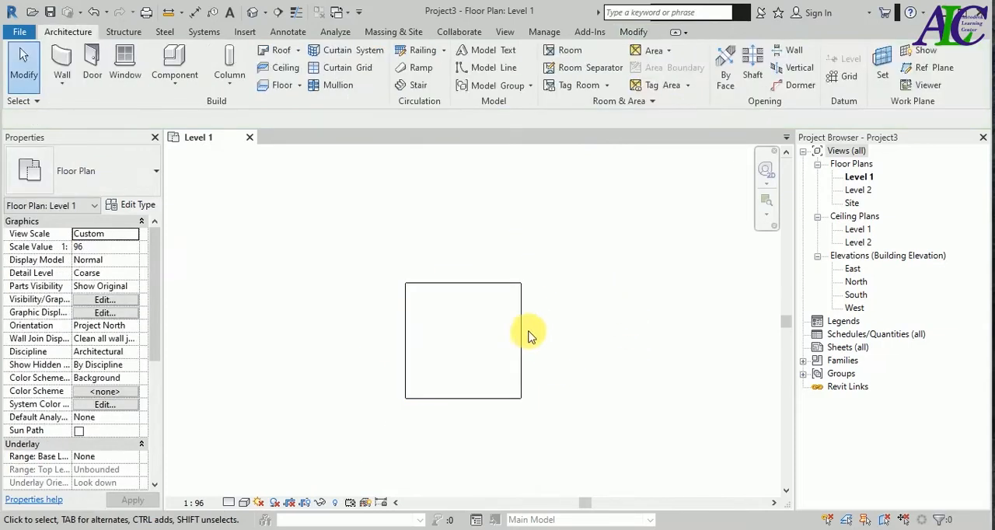
- Open the default 3D view of the floor and set it to the Realistic visual style with Fine detail level
left_click(475, 284)
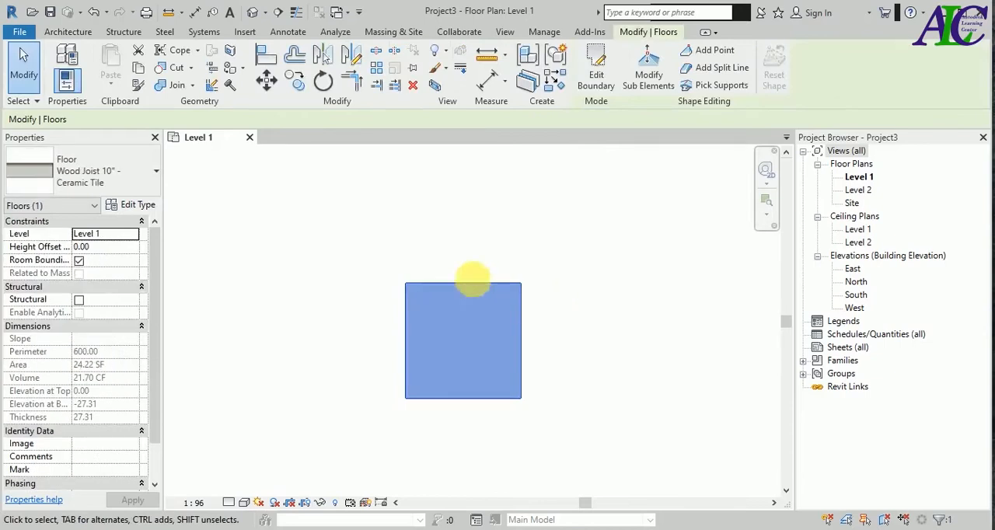
left_click(251, 12)
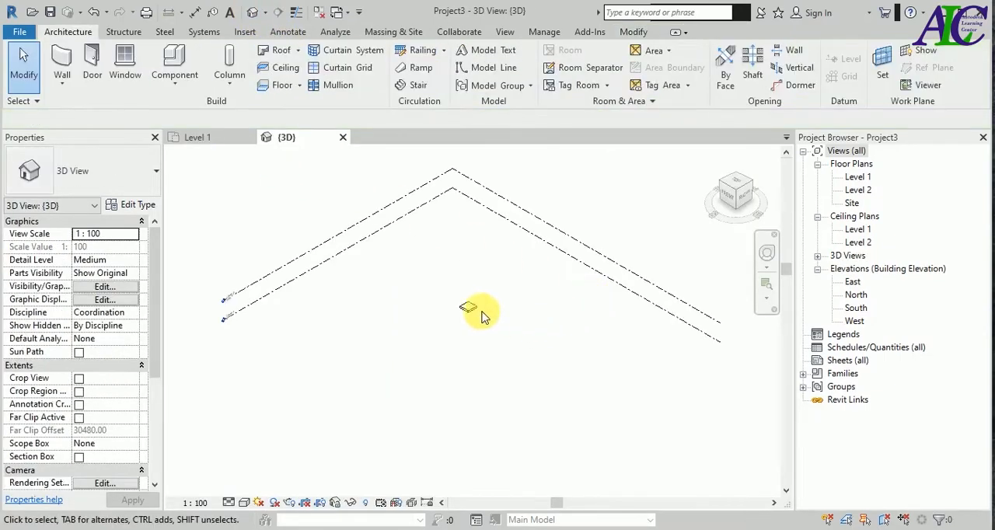
scroll(475, 309, "up", 3)
scroll(466, 303, "up", 2)
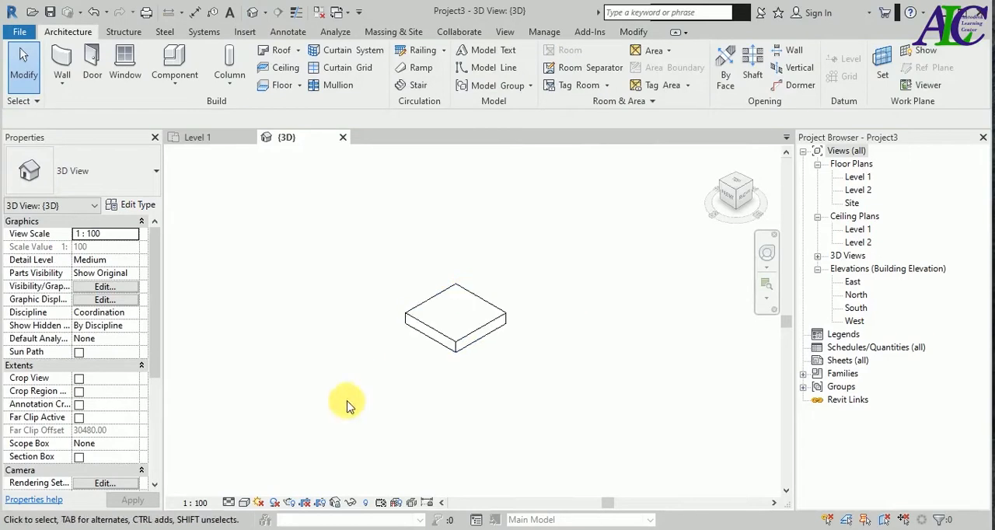
left_click(243, 503)
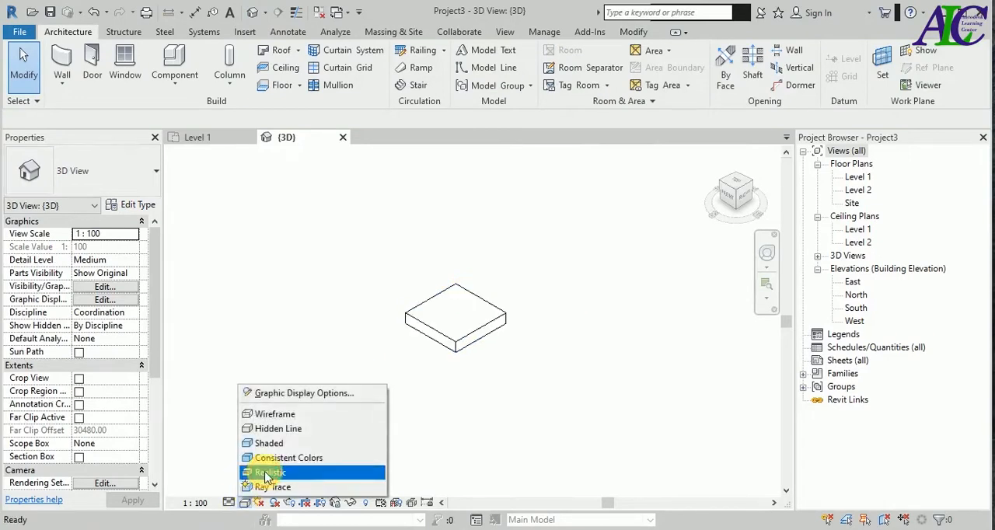
left_click(257, 462)
left_click(231, 503)
left_click(248, 486)
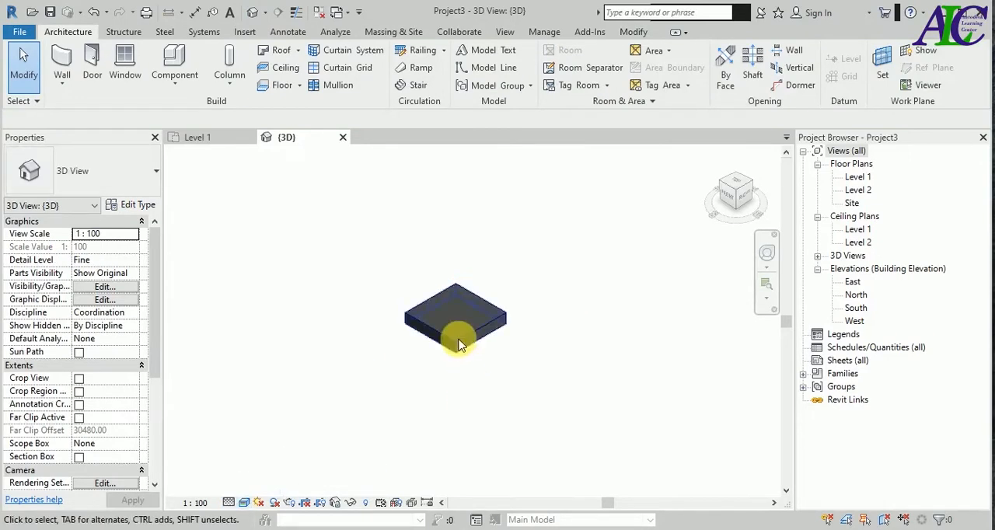
scroll(459, 335, "up", 4)
scroll(462, 355, "up", 1)
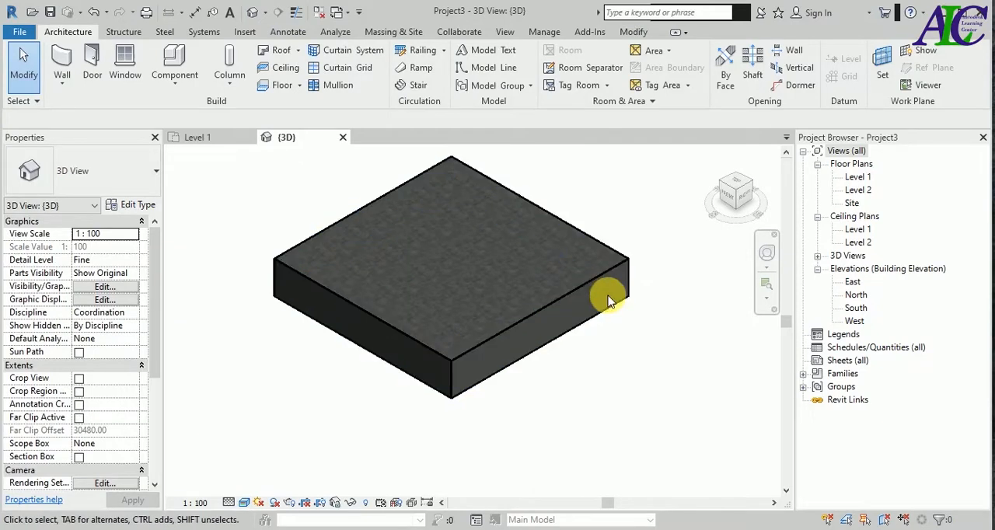
- Create parts from the floor's layers and start dividing them, selecting the top tile layer
left_click(538, 218)
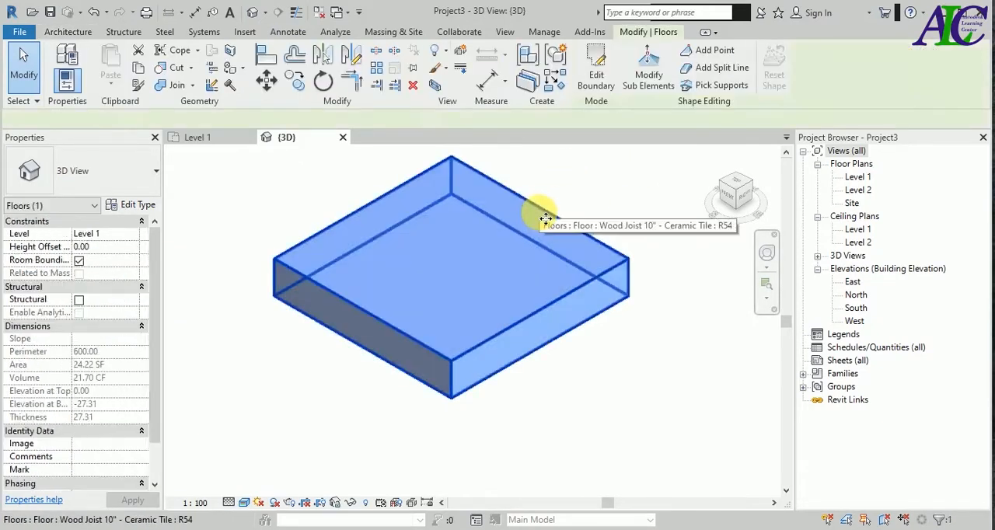
left_click(525, 84)
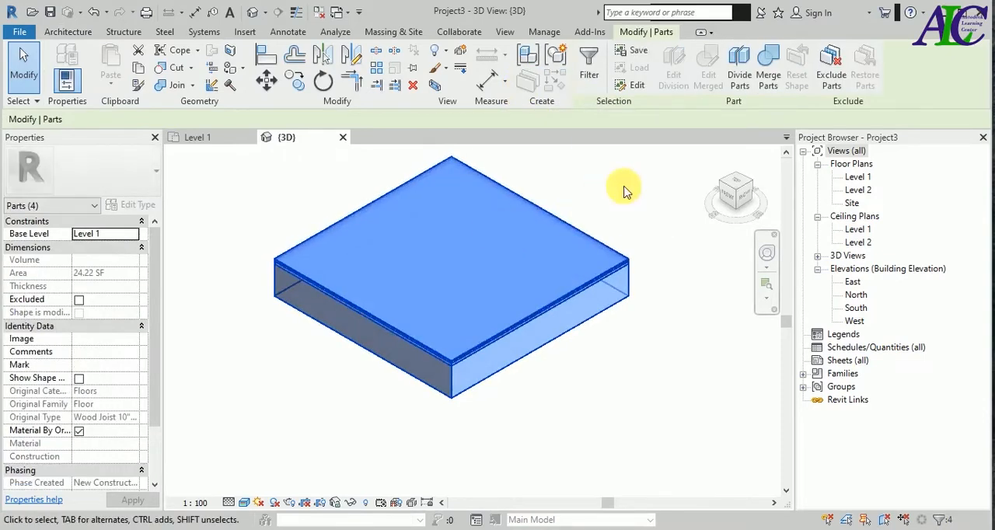
left_click(739, 66)
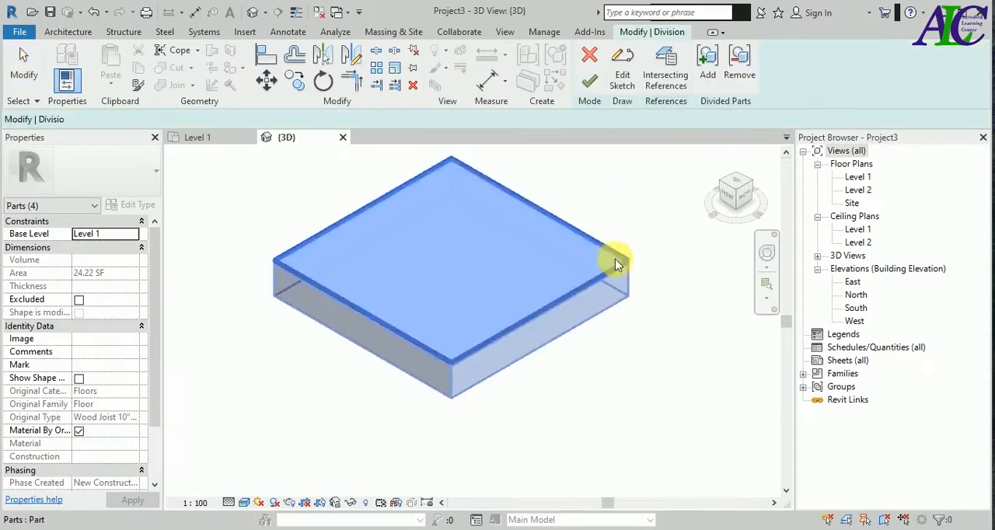
scroll(447, 338, "up", 4)
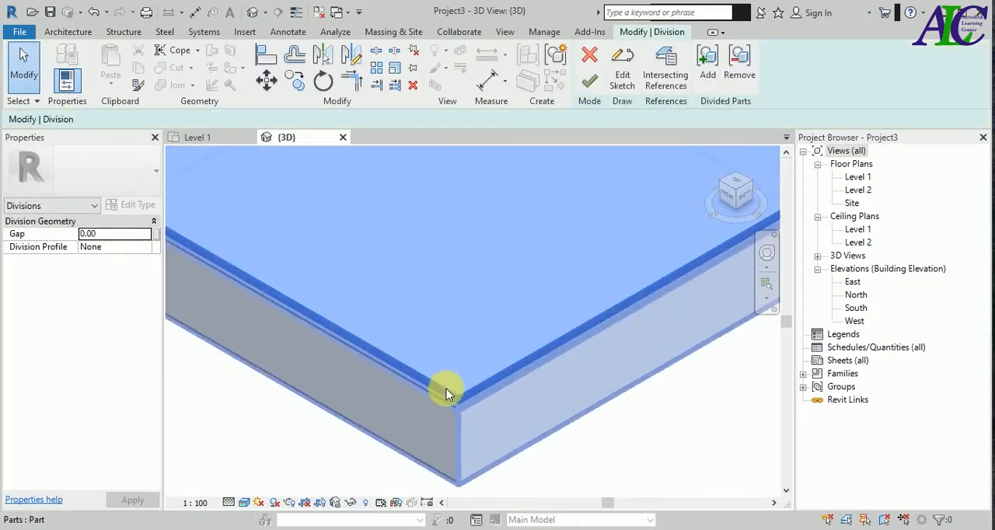
left_click(491, 346)
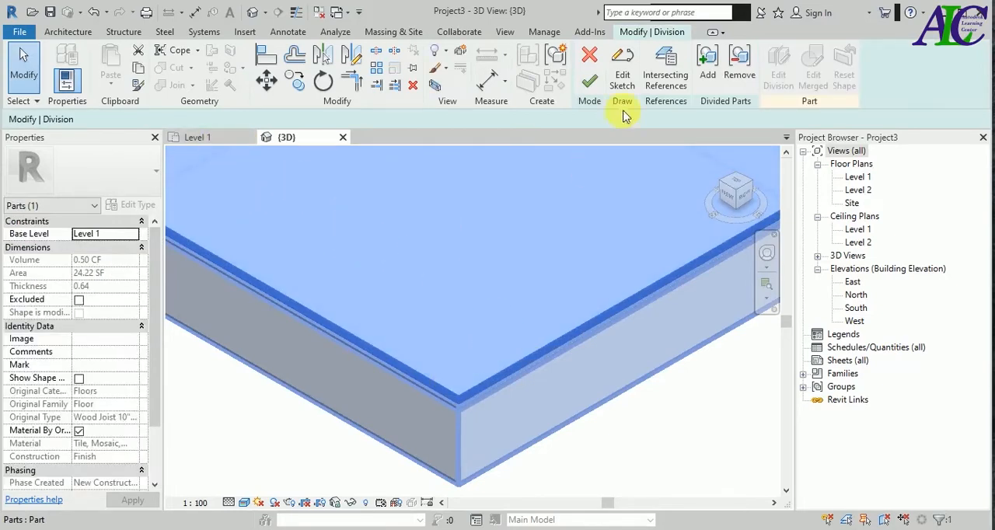
- Edit the division sketch in the Level 1 plan and draw a 50 by 50 square in the floor's upper-left corner
left_click(621, 76)
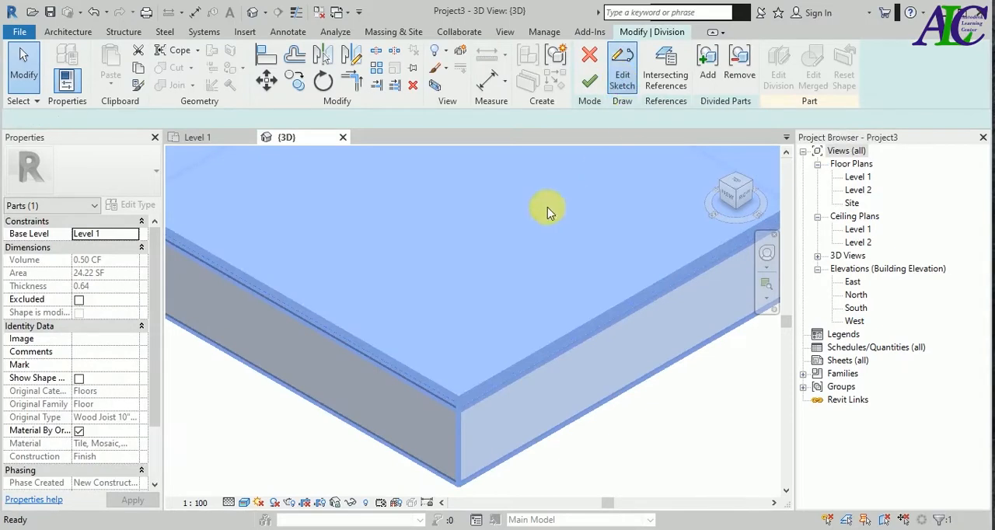
left_click(226, 143)
scroll(463, 337, "up", 3)
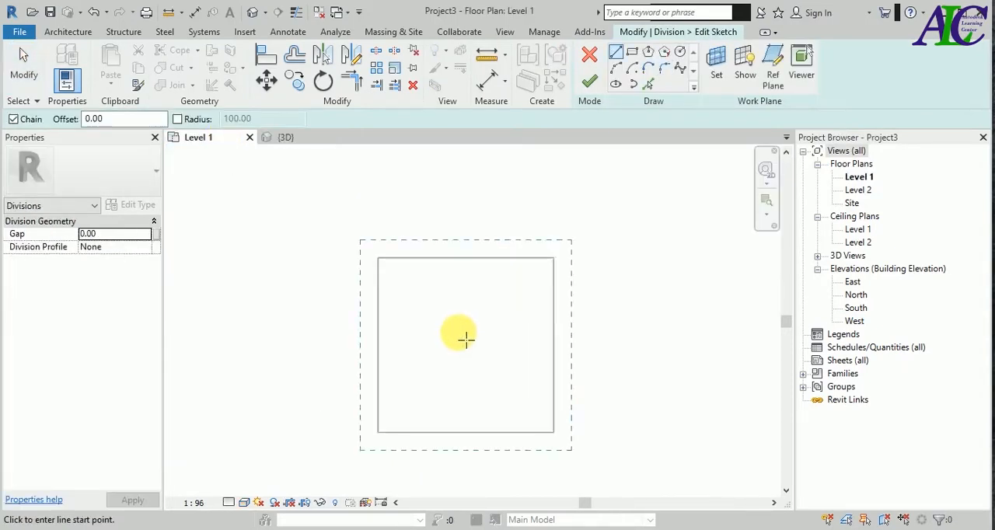
scroll(464, 339, "up", 1)
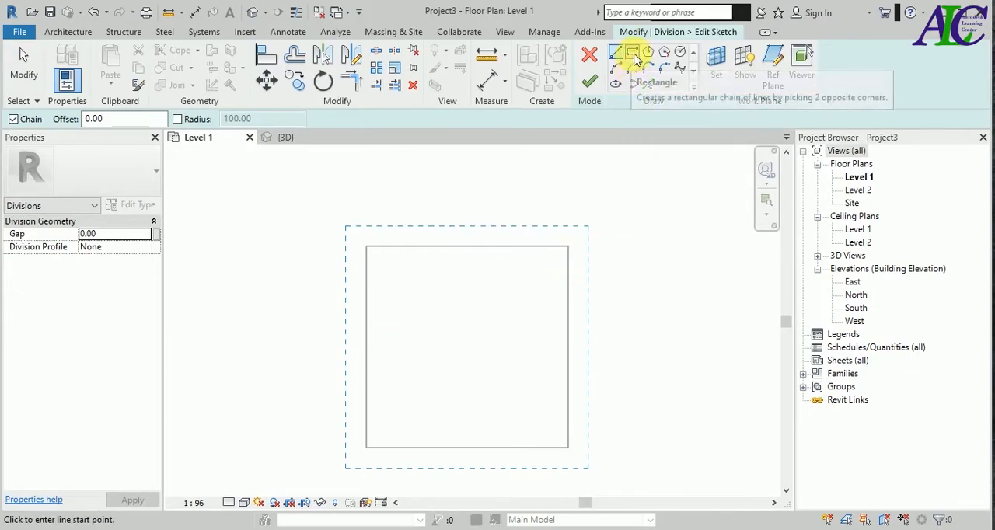
left_click(631, 51)
scroll(388, 293, "up", 3)
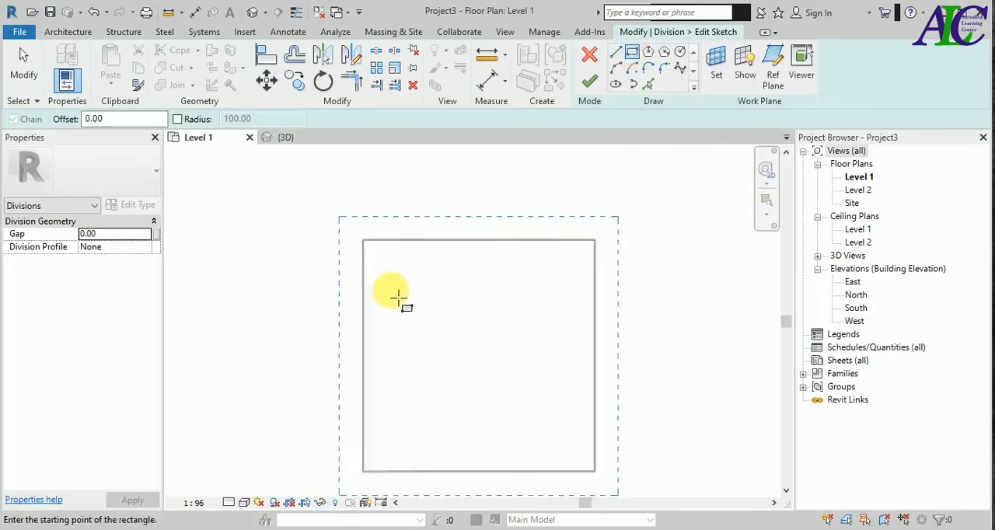
left_click(355, 225)
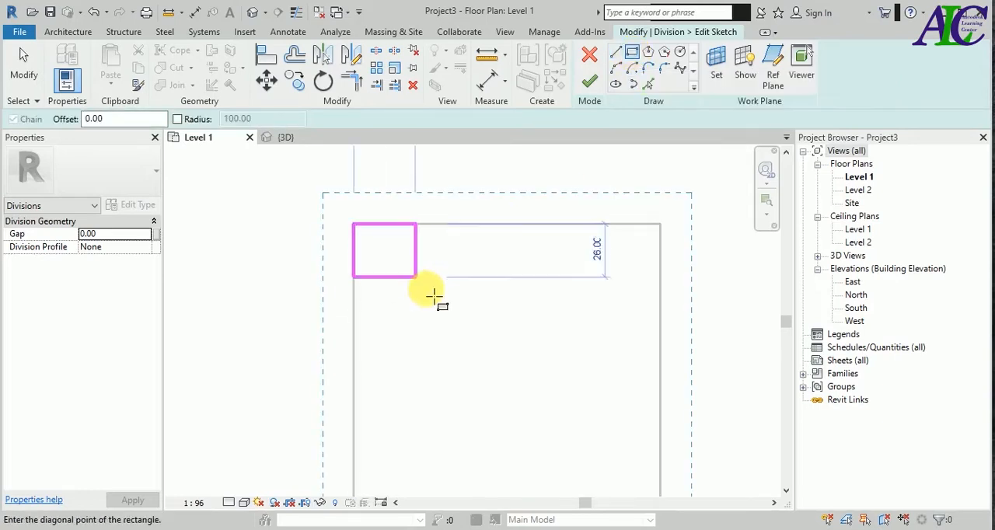
scroll(439, 303, "down", 3)
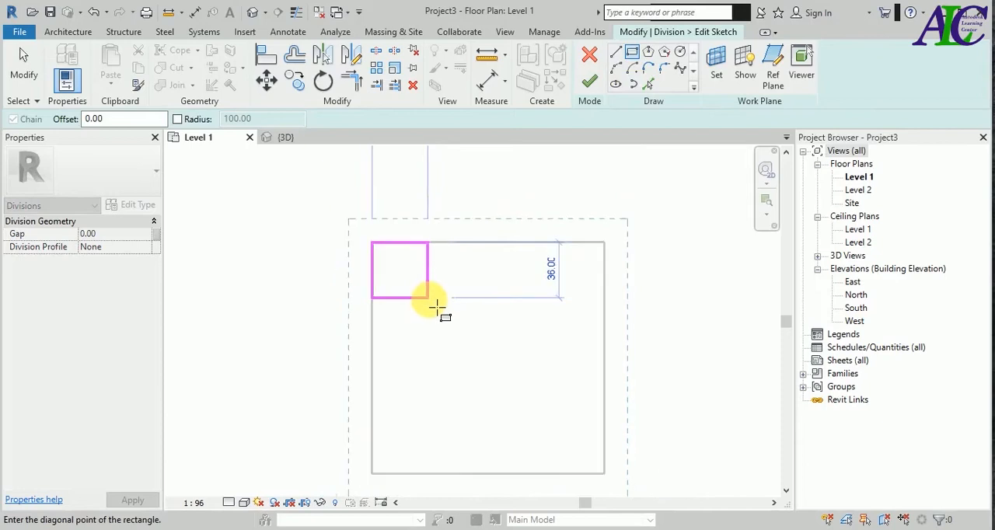
scroll(438, 315, "down", 3)
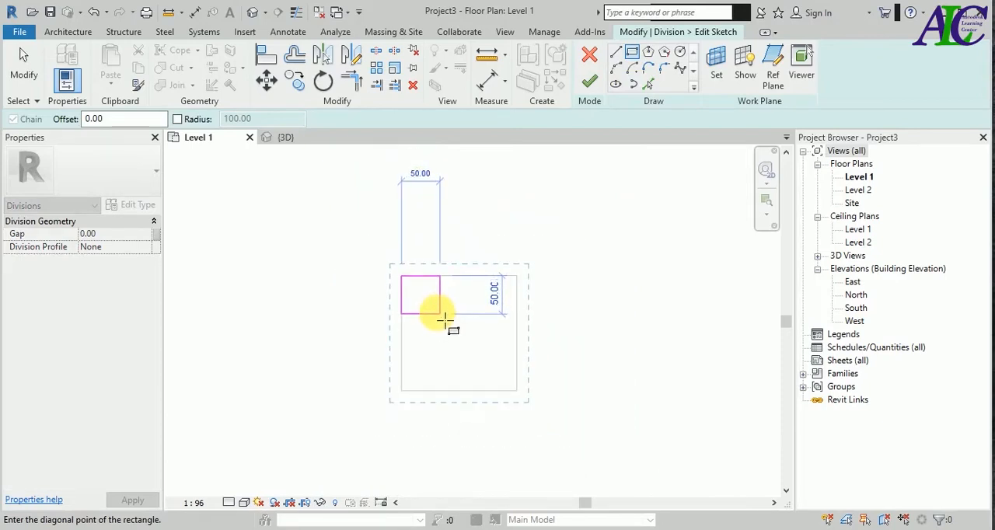
left_click(438, 314)
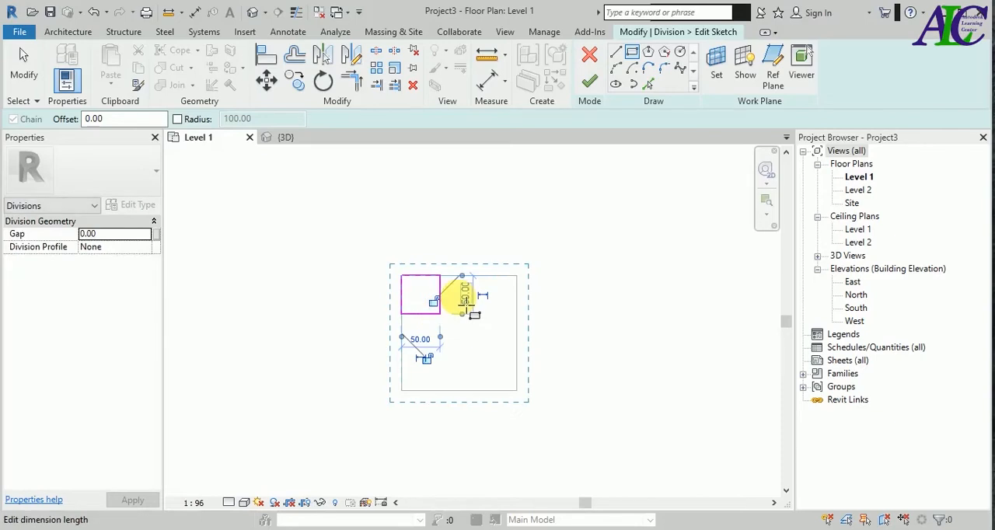
key("Escape")
key("Escape")
- Draw both diagonal lines between opposite corners of the 50 by 50 square
scroll(433, 299, "up", 3)
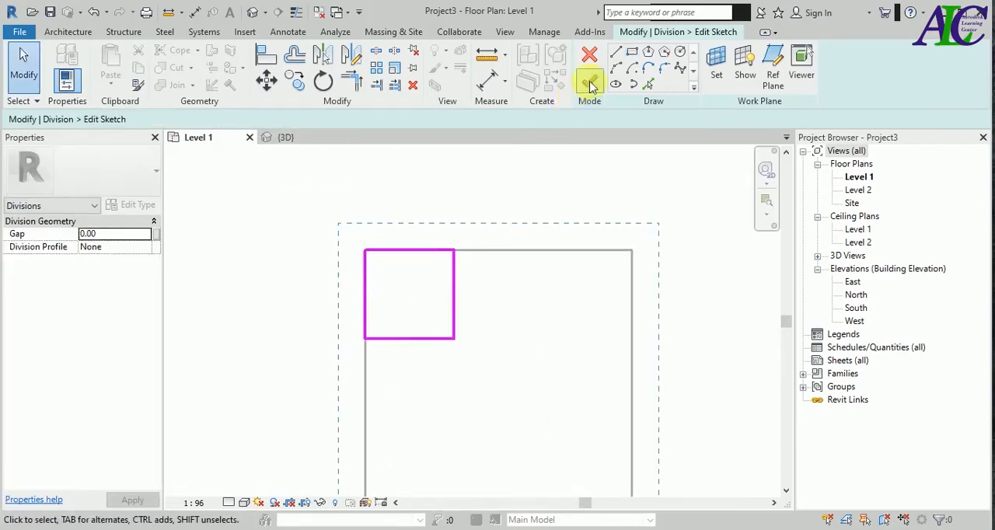
left_click(615, 52)
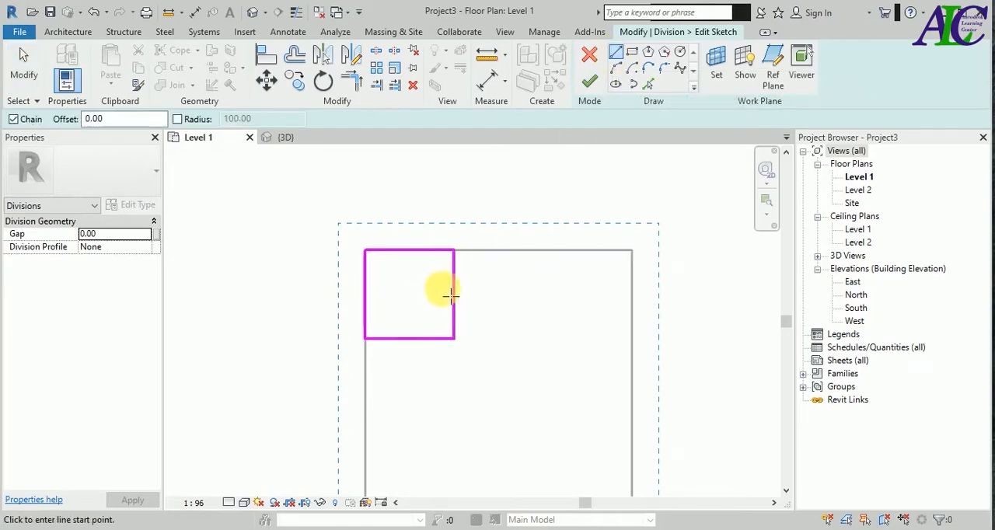
left_click(455, 251)
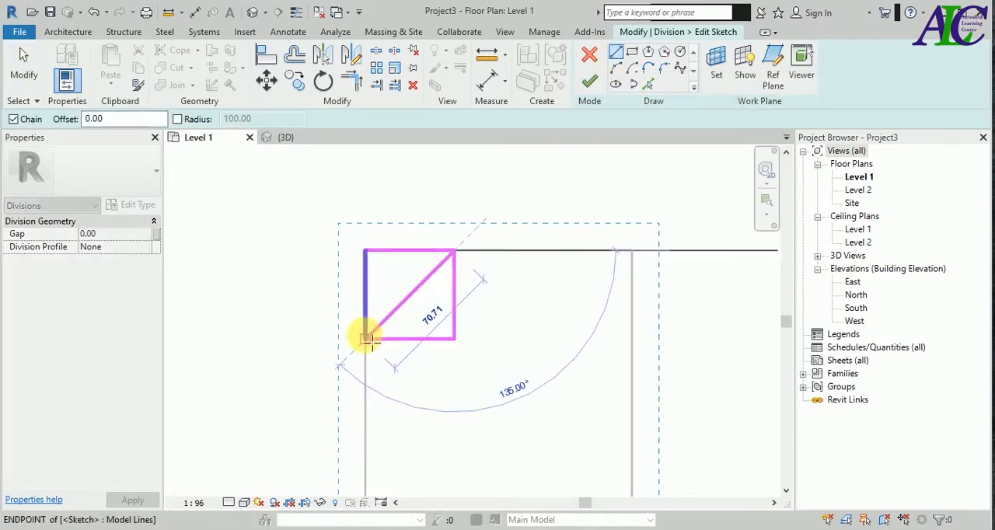
left_click(365, 338)
key("Escape")
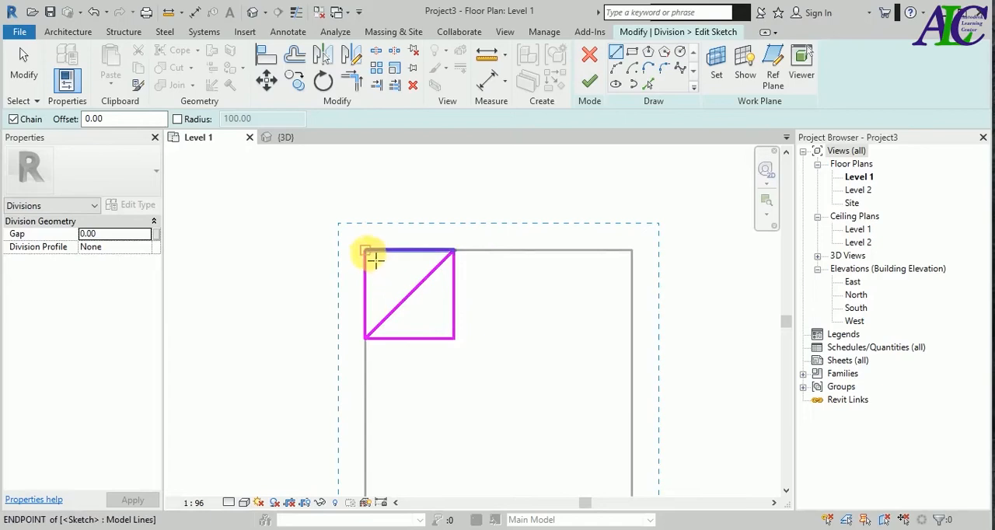
left_click(373, 258)
left_click(454, 339)
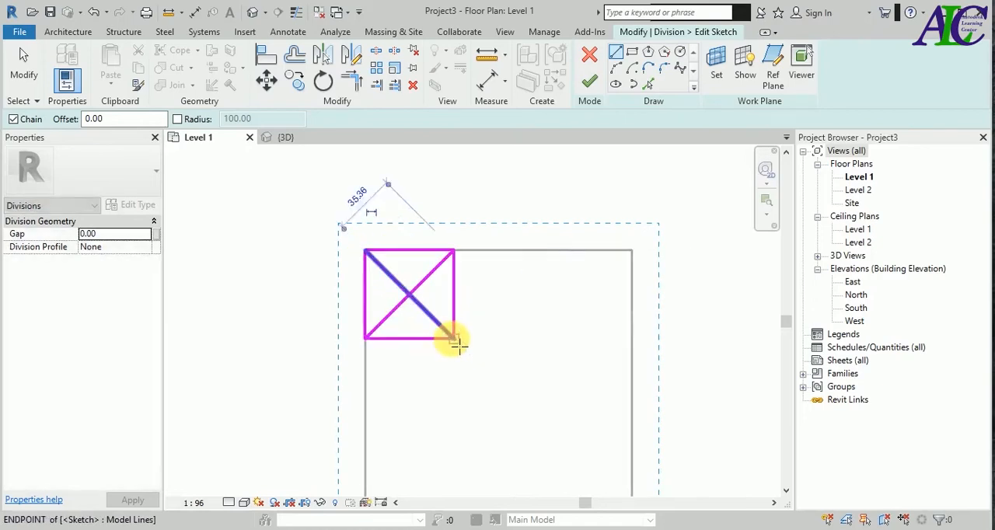
key("Escape")
key("Escape")
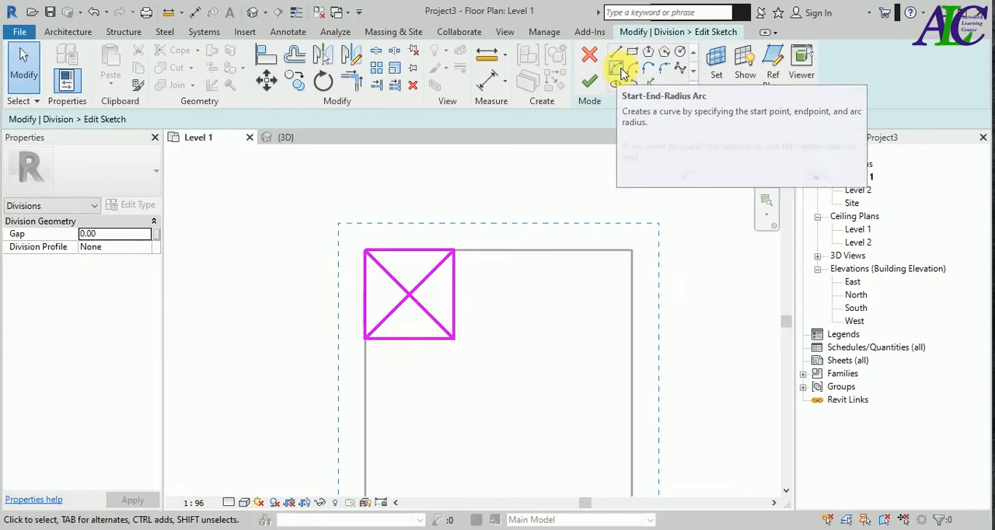
- Draw a start-end-radius arc of radius 25 from the diagonals' intersection to the square's upper-right corner, bulging toward the upper left
left_click(618, 68)
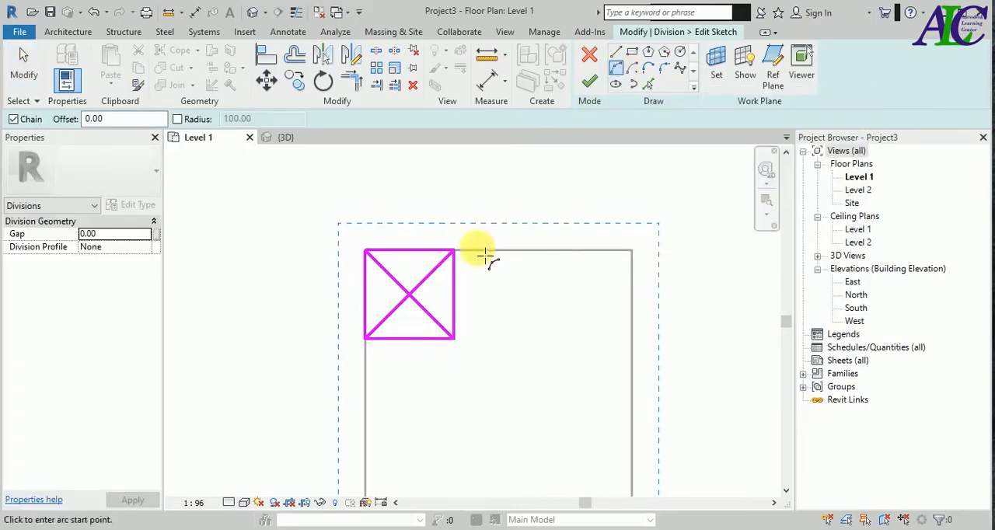
scroll(466, 269, "up", 3)
left_click(386, 326)
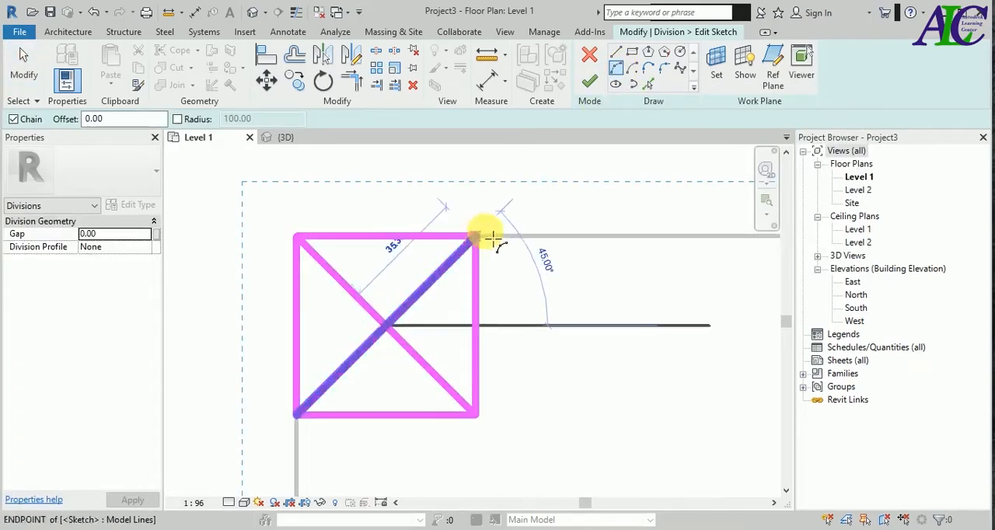
left_click(477, 244)
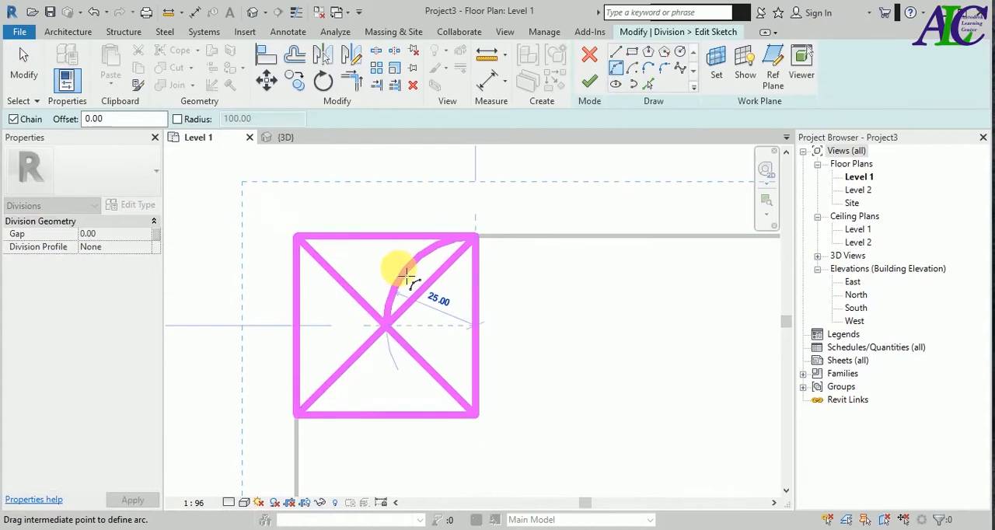
left_click(406, 275)
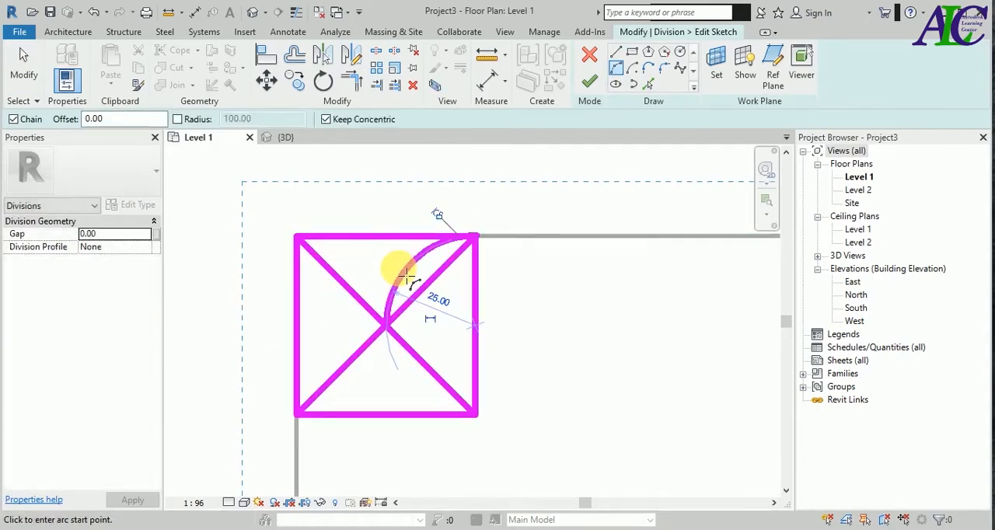
- Mirror a copy of the arc across the diagonal running from the square's upper-right corner to its lower-left corner
key("Escape")
key("Escape")
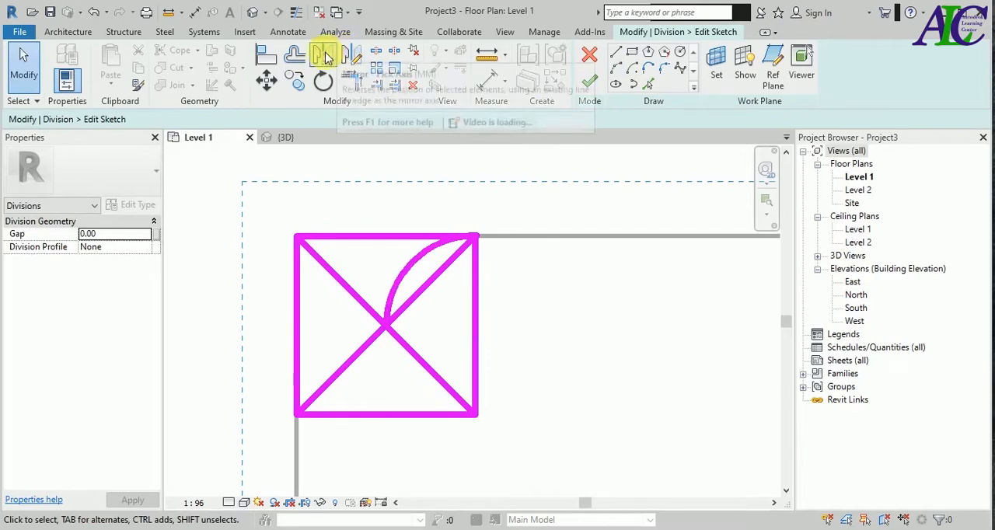
key("d")
key("m")
left_click(400, 289)
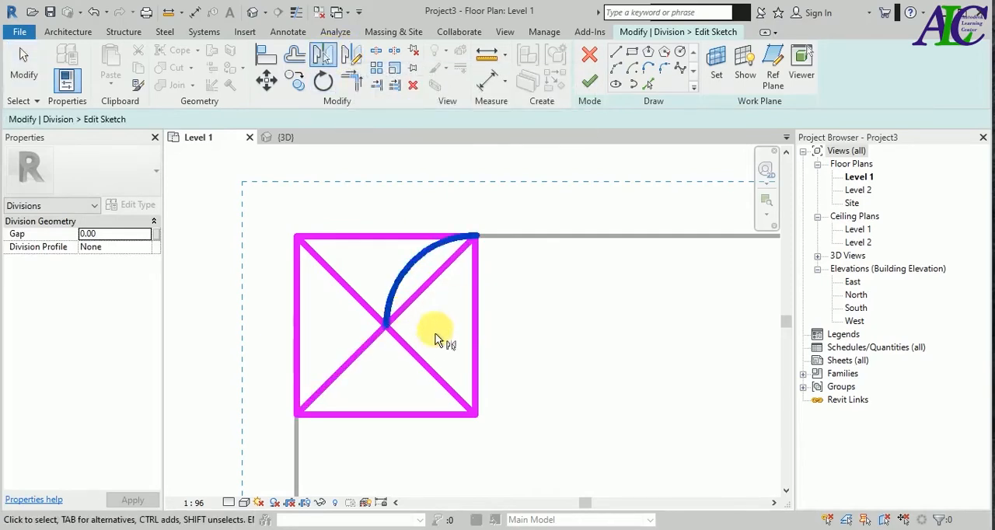
key("Return")
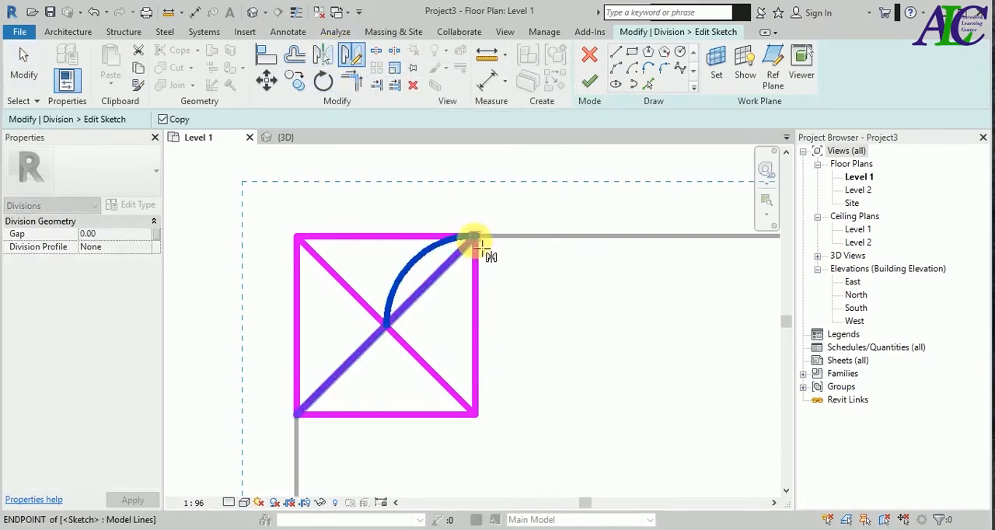
left_click(476, 237)
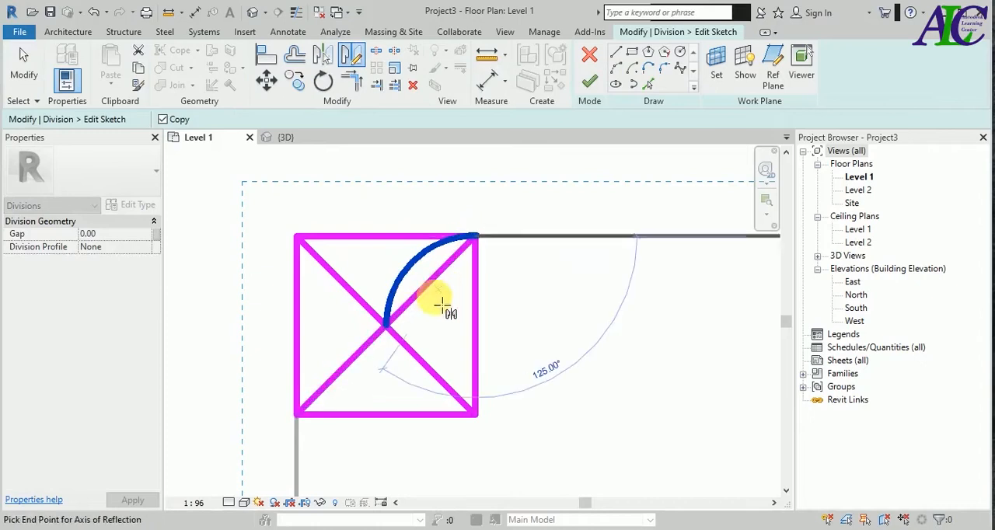
left_click(394, 331)
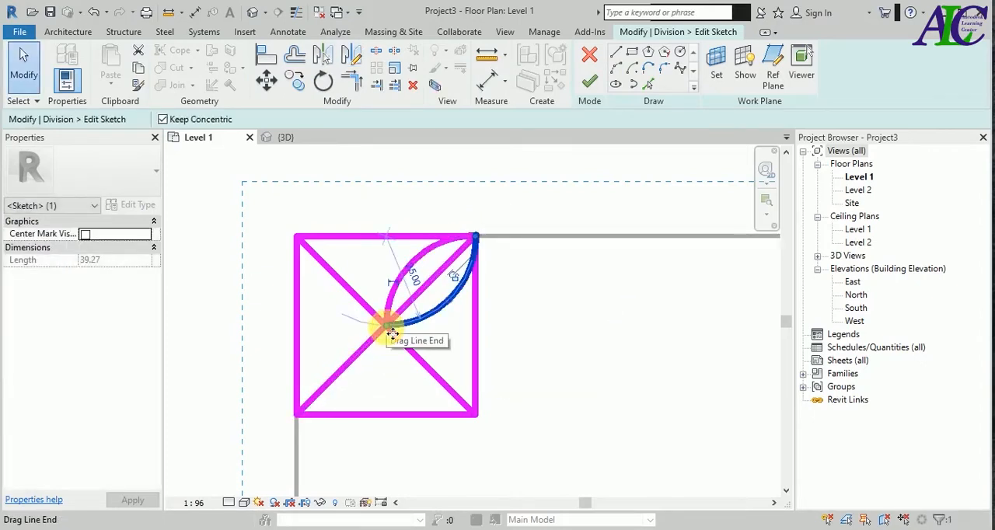
left_click(432, 336)
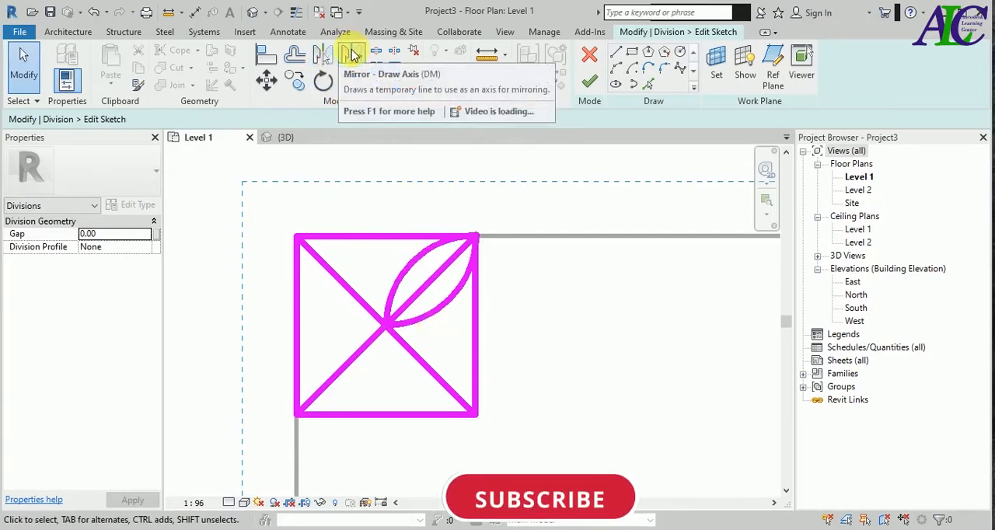
- Mirror copies of both petal arcs across the diagonal from the square's center to its upper-left corner
left_click(449, 310)
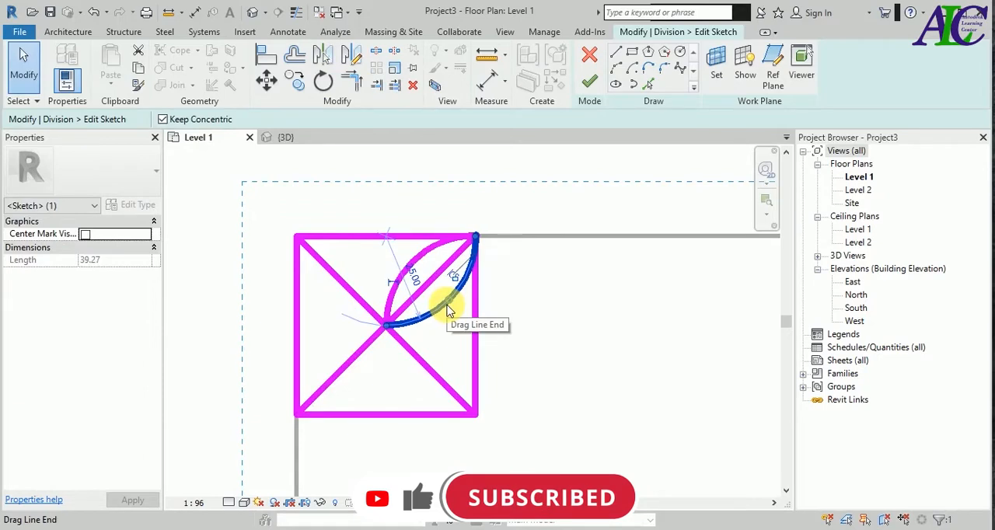
left_click(405, 275, "ctrl")
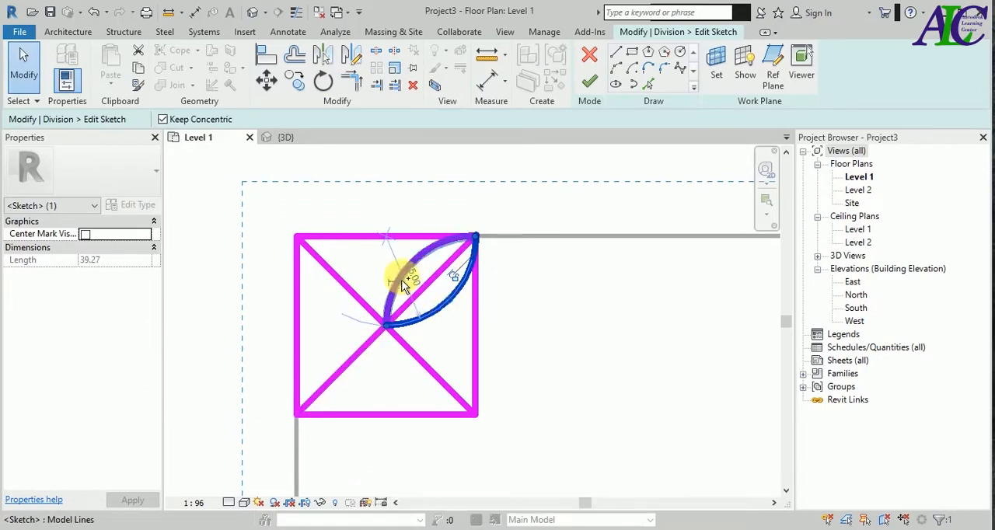
left_click(353, 58)
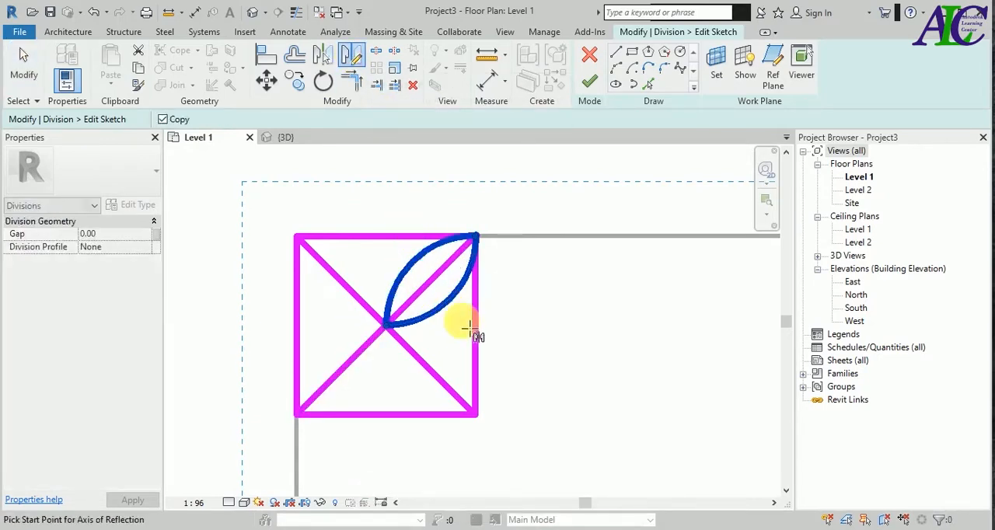
left_click(386, 325)
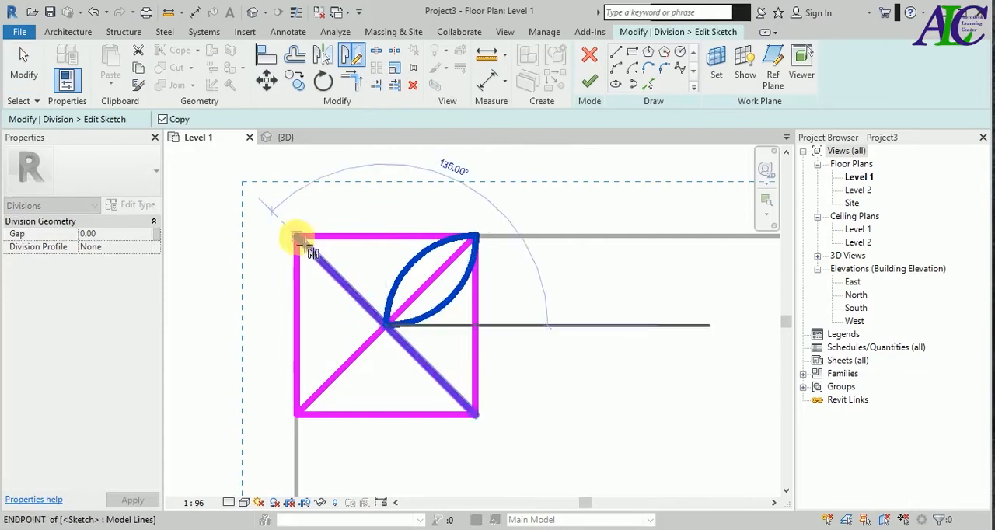
left_click(297, 237)
- Delete both diagonal construction lines inside the square
left_click(350, 364)
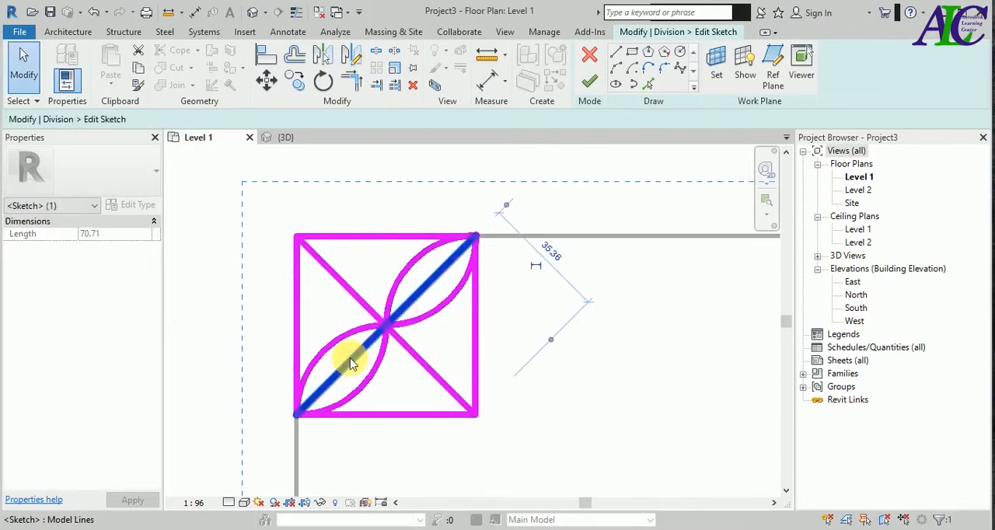
key("Escape")
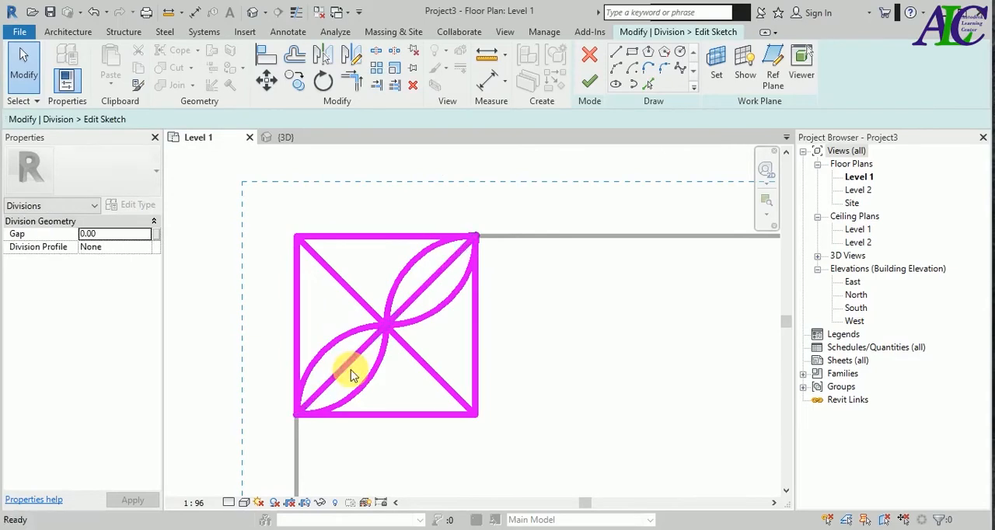
left_click(349, 365)
key("Delete")
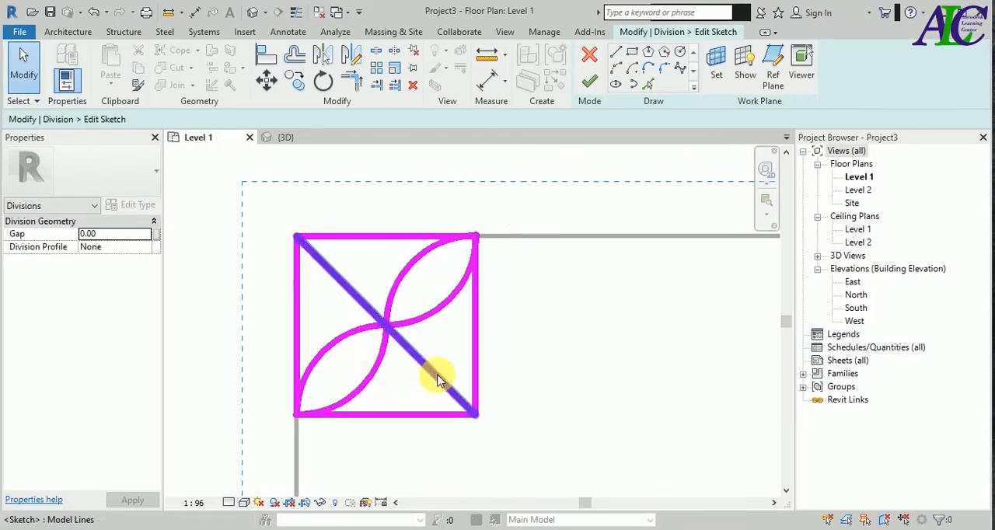
left_click(435, 377)
key("Delete")
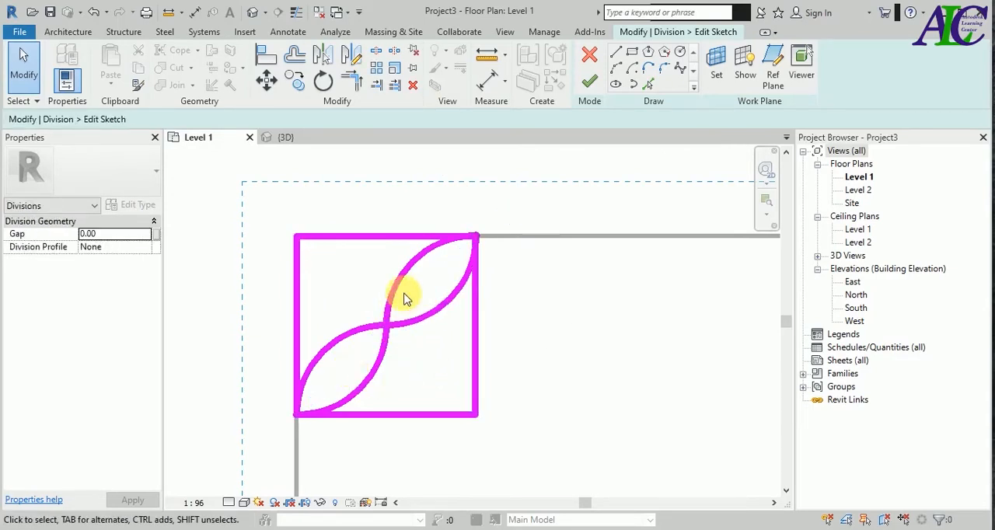
- Rotate a copy of the four petal arcs 90° about the square's center, from the upper-right to the upper-left corner
left_click_drag(434, 280, 350, 351)
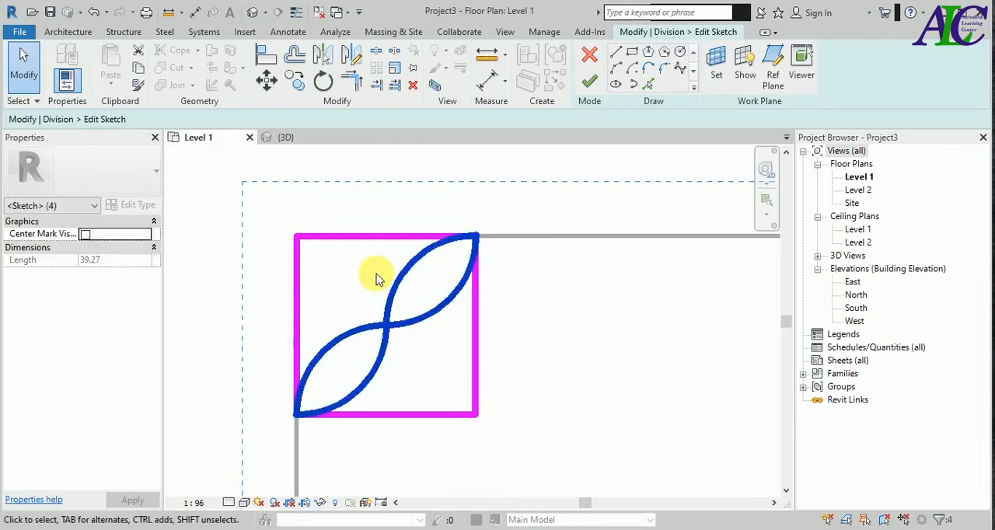
left_click(323, 81)
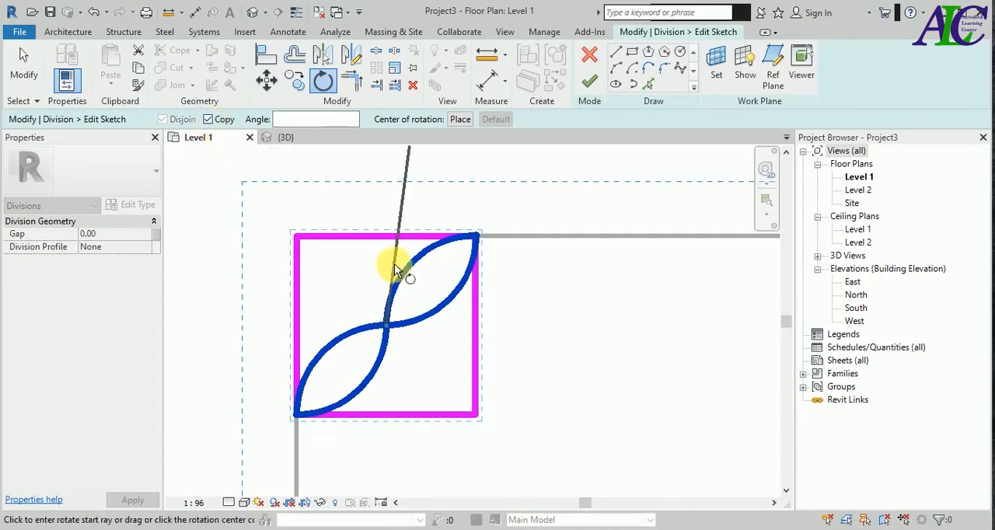
left_click(475, 237)
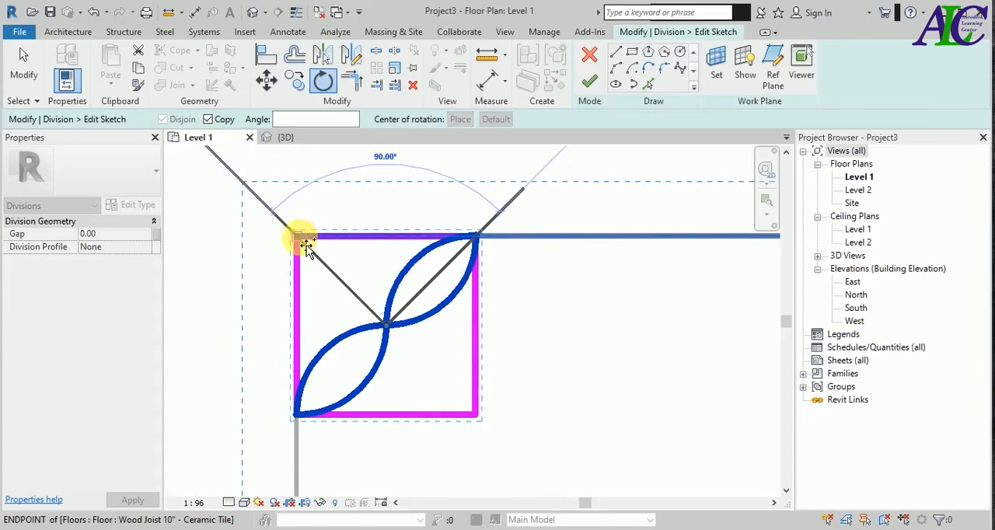
left_click(306, 243)
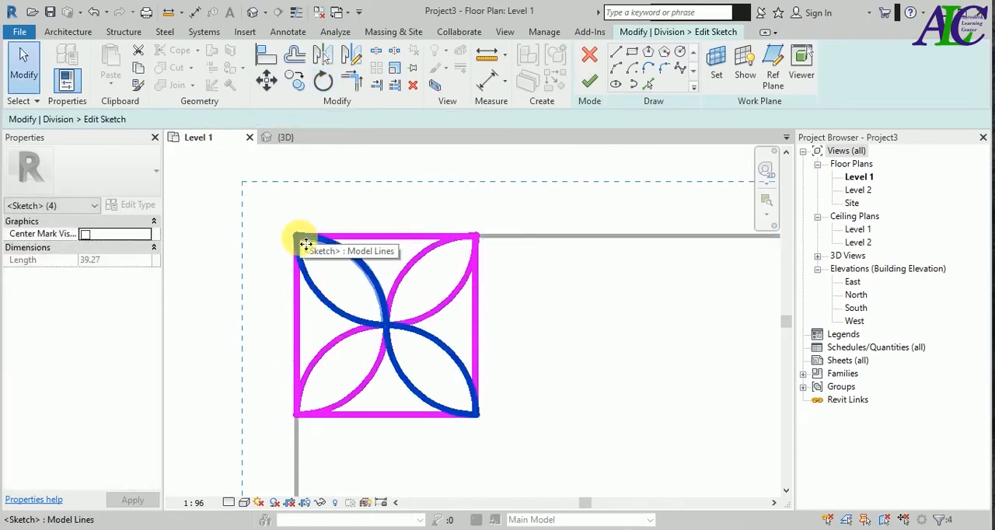
left_click(551, 375)
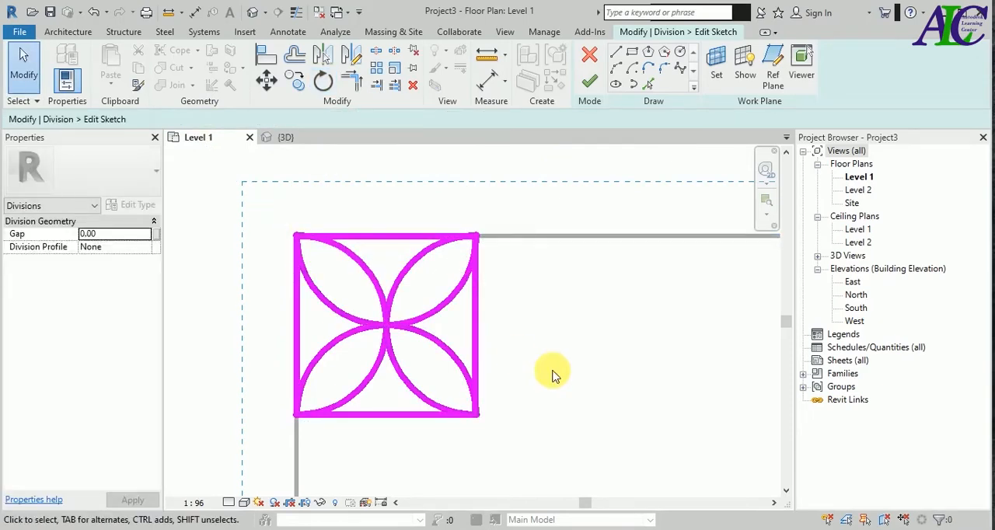
- Delete the four sides of the 50 by 50 square, keeping only the petal arcs
scroll(484, 366, "down", 2)
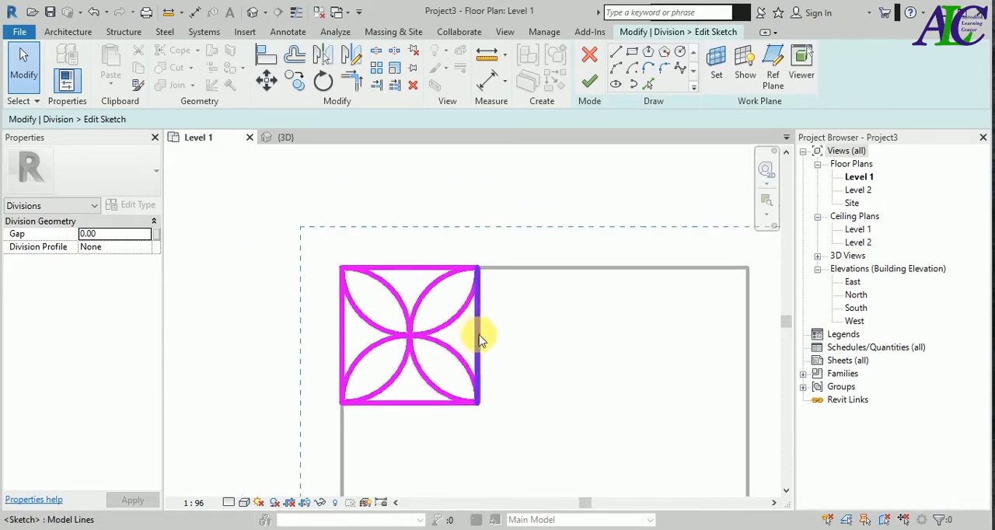
left_click(478, 342)
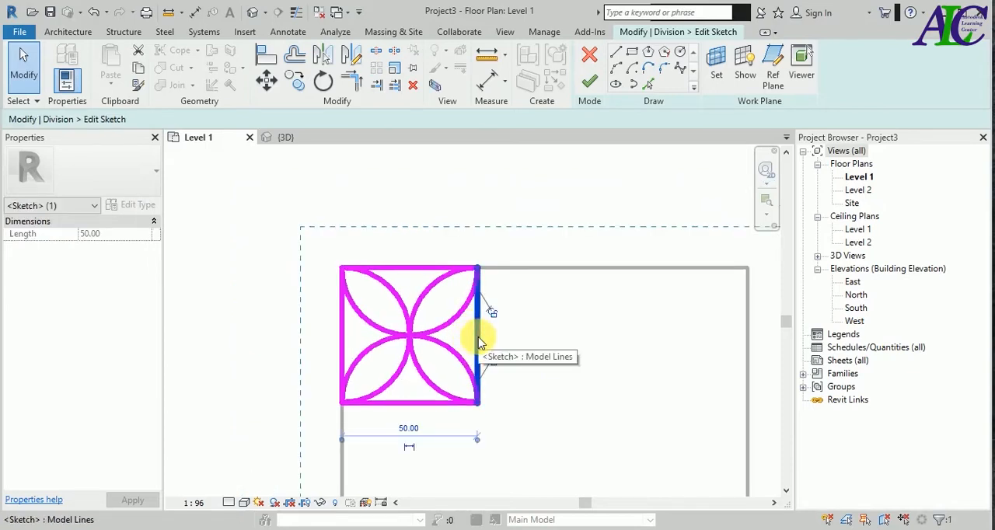
key("Delete")
left_click(423, 404)
key("Delete")
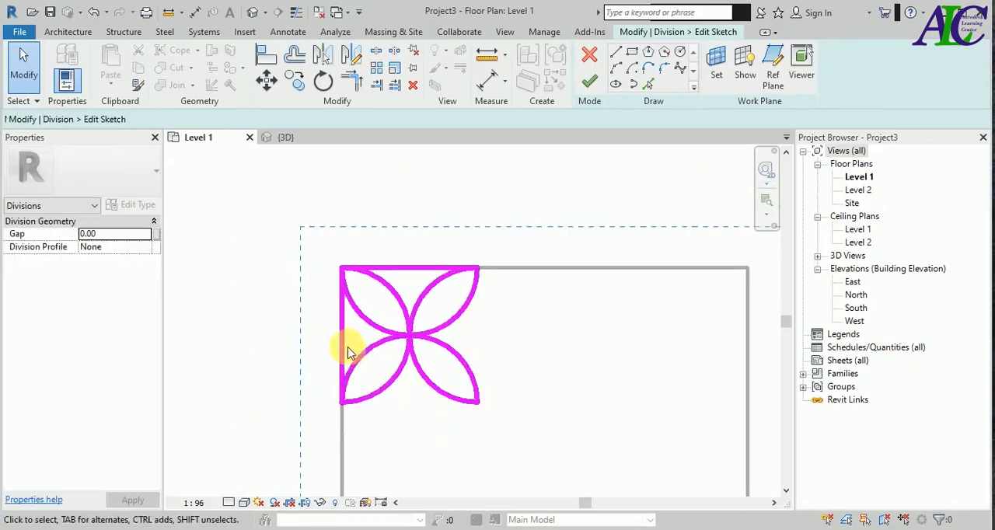
left_click(343, 349)
key("Delete")
left_click(419, 269)
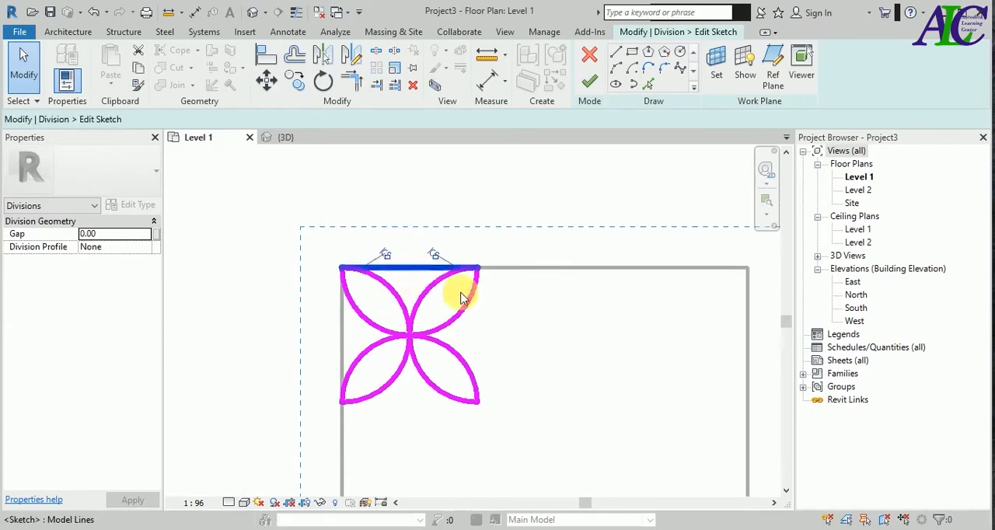
key("Delete")
- Copy the eight-arc flower at 50 spacing across the floor to form a three-by-three grid
scroll(396, 264, "down", 3)
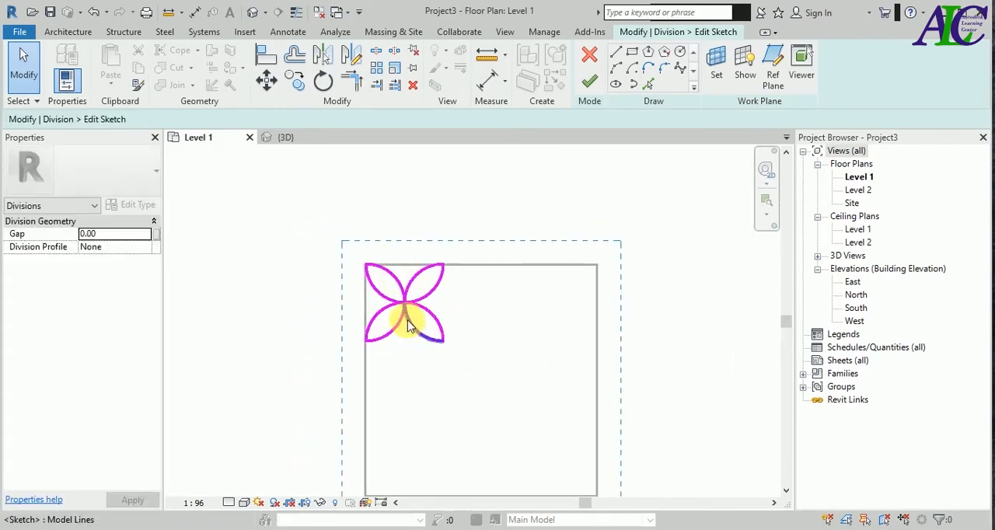
left_click_drag(473, 195, 349, 362)
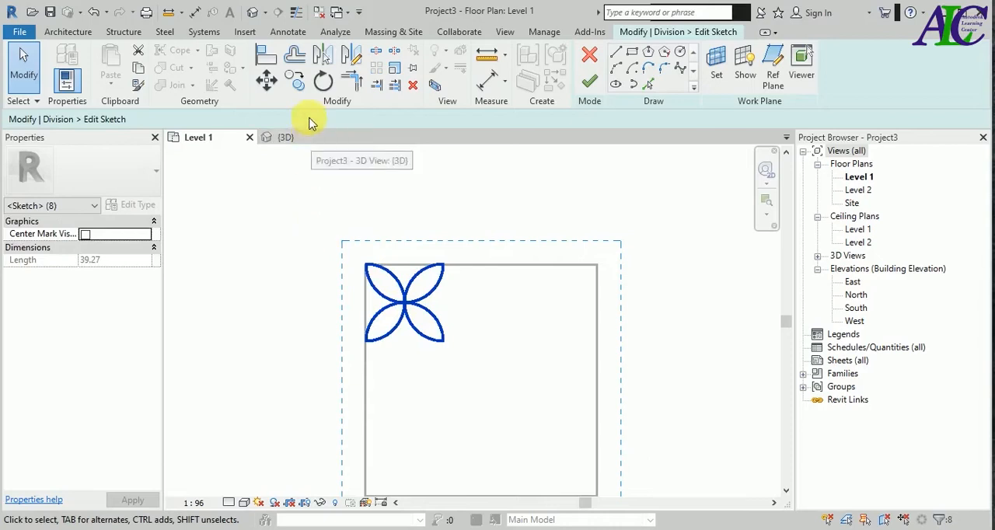
left_click(296, 81)
left_click(365, 269)
left_click(365, 342)
left_click(365, 420)
left_click(443, 265)
left_click(443, 343)
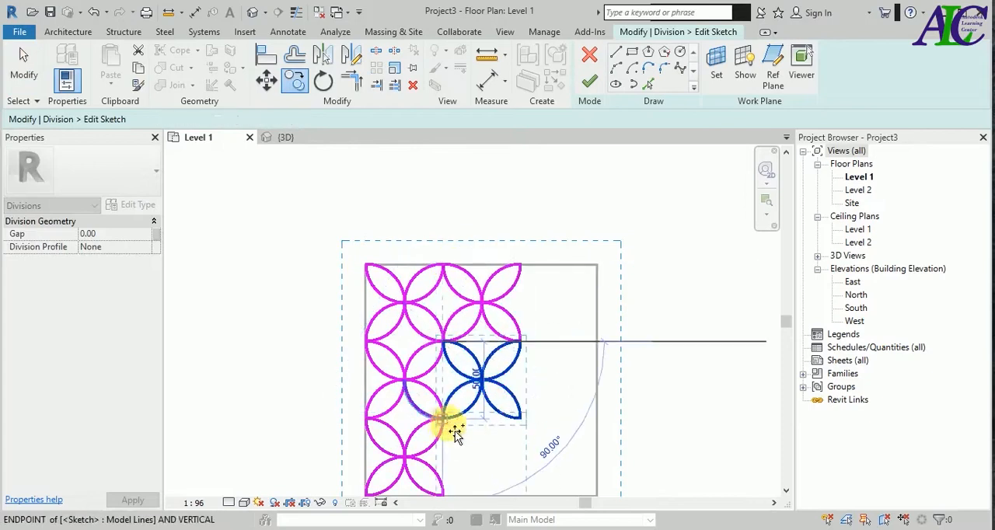
left_click(443, 420)
left_click(521, 265)
left_click(521, 343)
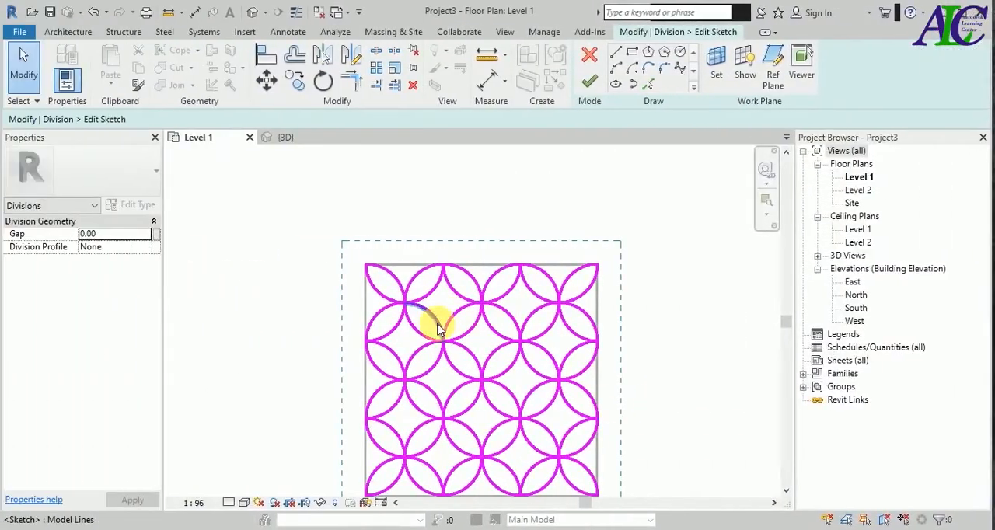
- Add boundary sketch lines along all four floor edges with Pick Lines at 0.00 offset
scroll(388, 291, "down", 2)
scroll(473, 397, "up", 3)
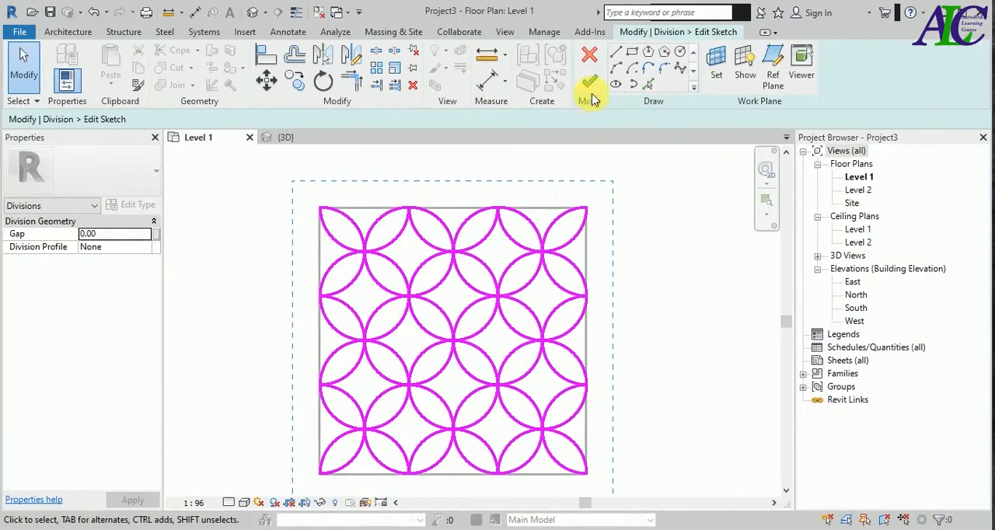
left_click(645, 85)
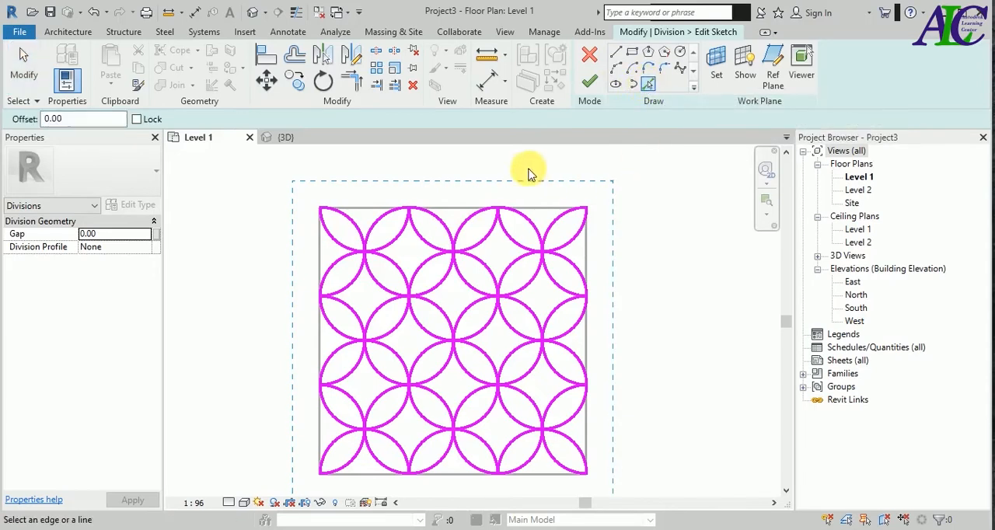
left_click(449, 207)
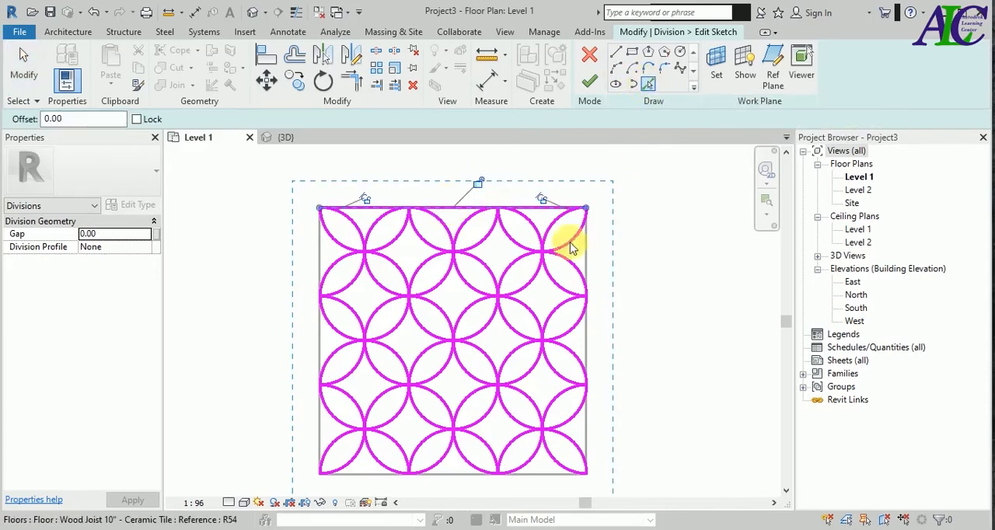
left_click(598, 269)
left_click(445, 473)
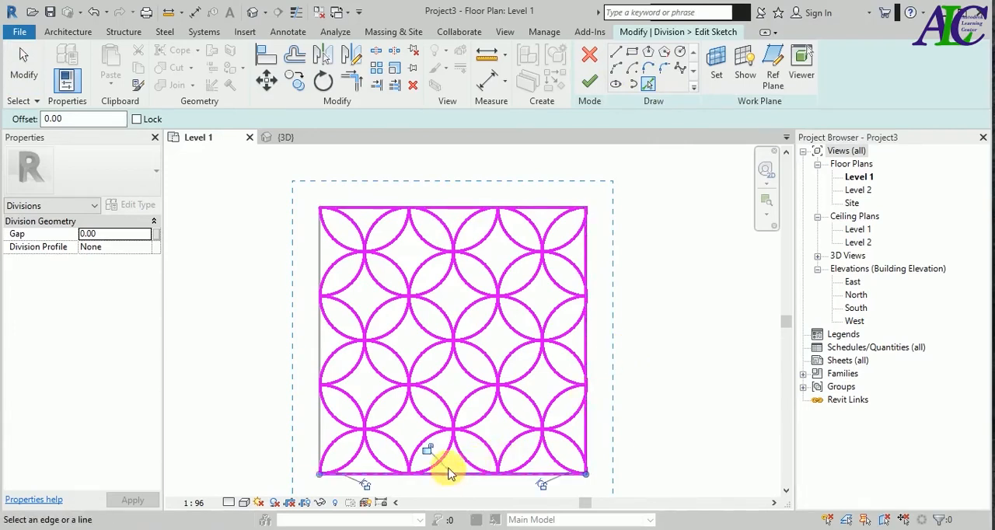
left_click(321, 346)
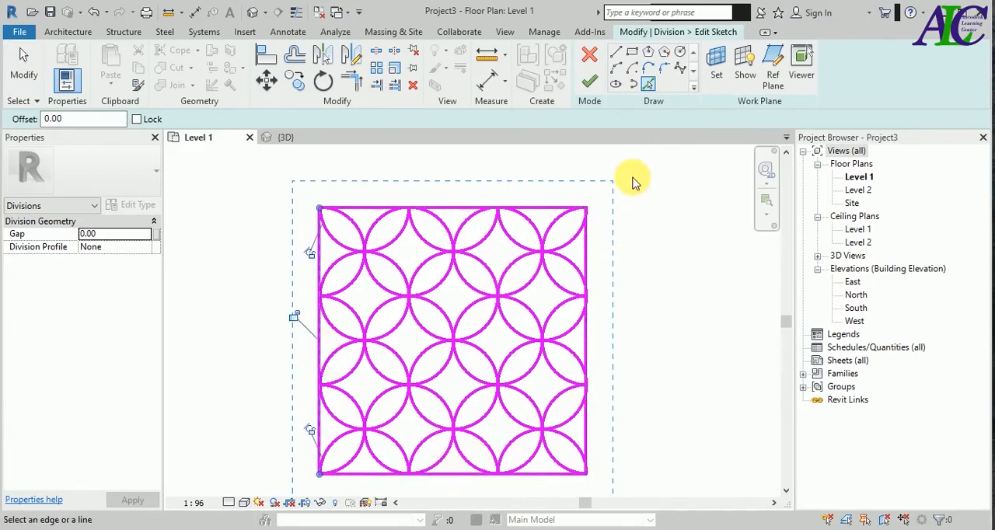
- Finish the division sketch and apply the division to the floor's tile part
left_click(596, 87)
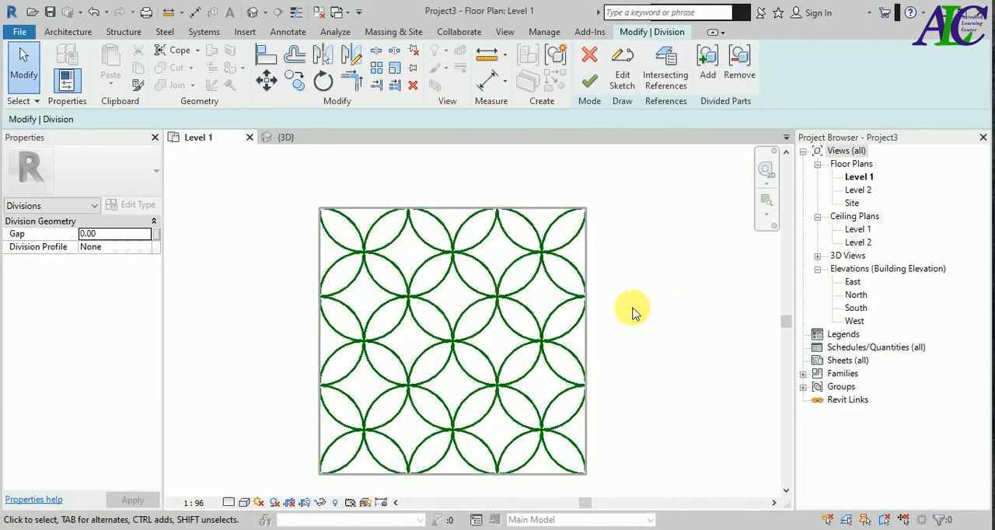
left_click(589, 82)
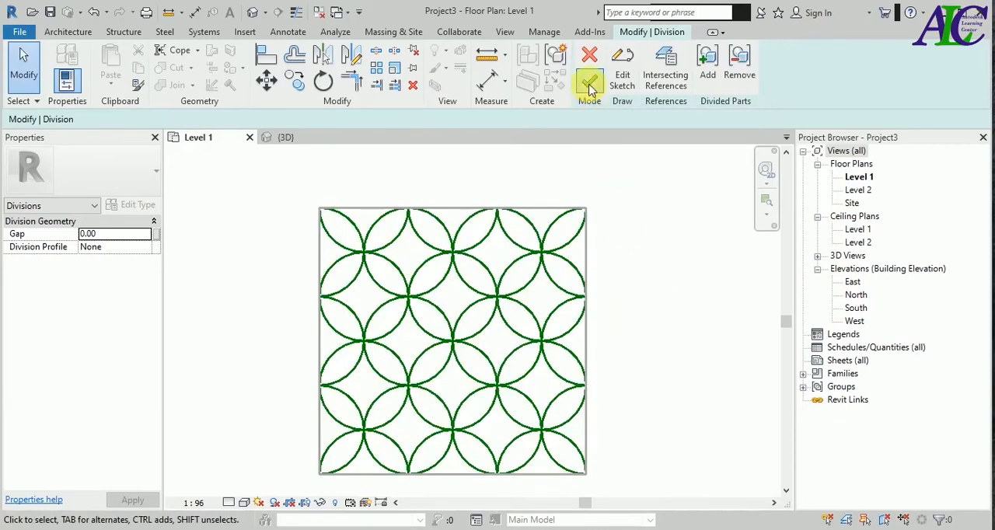
left_click(622, 334)
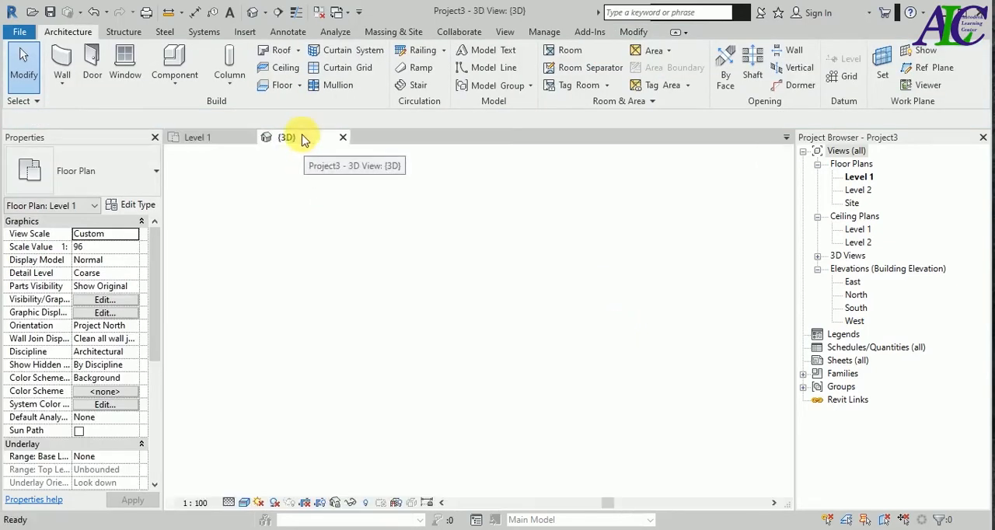
- In the 3D view, select all the petal-shaped tile parts across the floor surface together
left_click(280, 137)
scroll(447, 412, "down", 3)
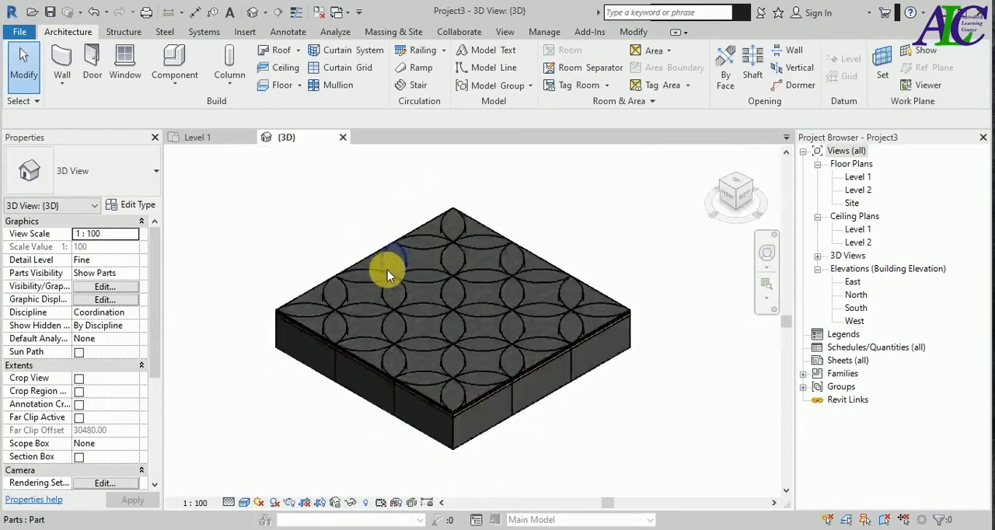
scroll(387, 270, "up", 4)
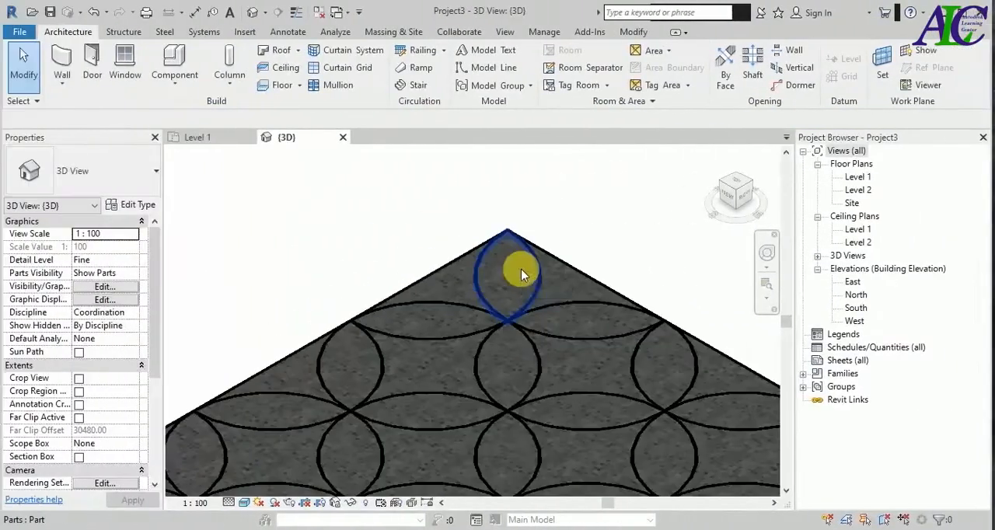
left_click(522, 269)
left_click(448, 326, "ctrl")
left_click(359, 361, "ctrl")
left_click(563, 321, "ctrl")
left_click(518, 363, "ctrl")
left_click(452, 410, "ctrl")
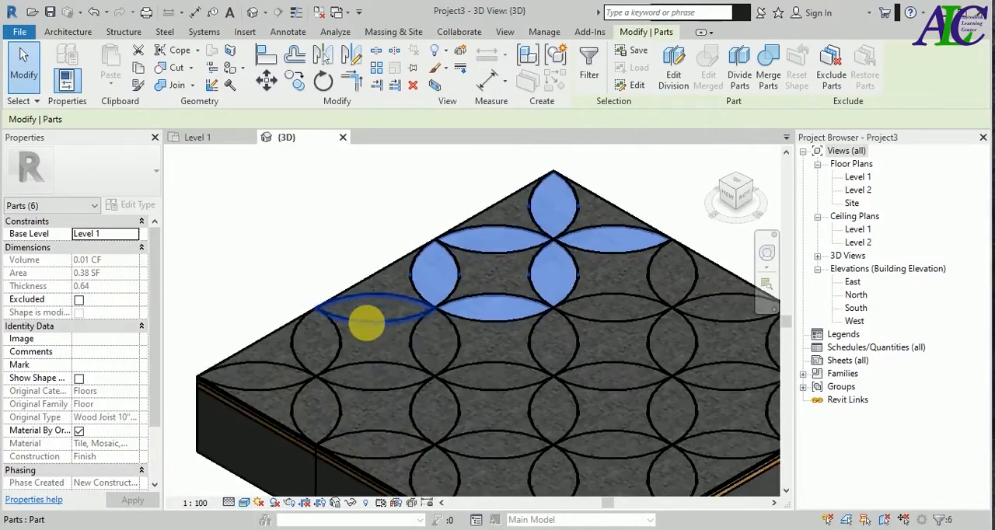
left_click(369, 315, "ctrl")
left_click(314, 358, "ctrl")
left_click(264, 378, "ctrl")
left_click(313, 412, "ctrl")
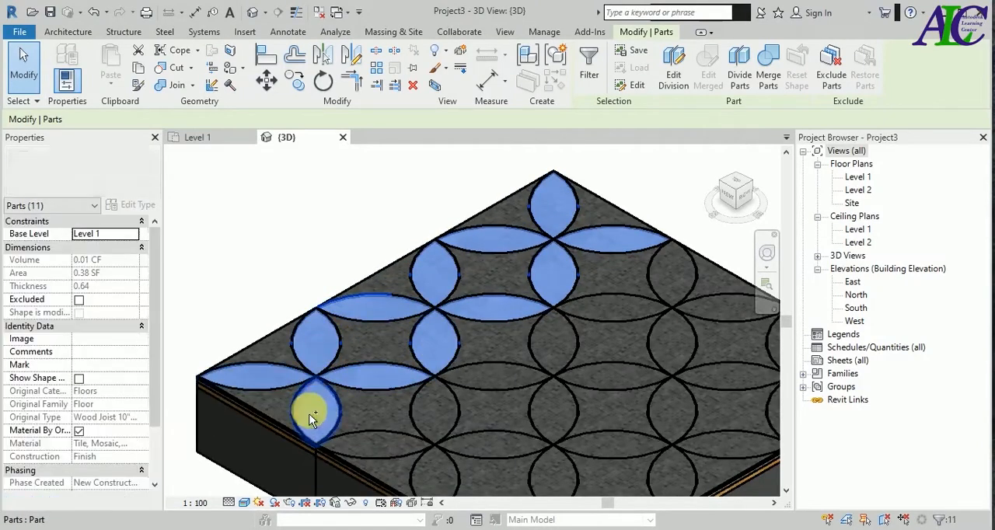
left_click(377, 445, "ctrl")
left_click(435, 408, "ctrl")
left_click(496, 379, "ctrl")
left_click(554, 348, "ctrl")
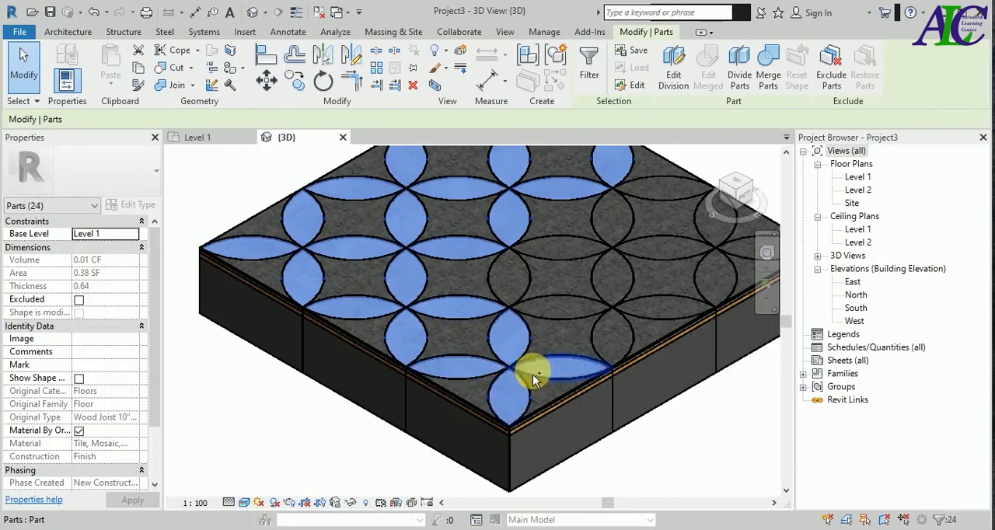
left_click(512, 286, "ctrl")
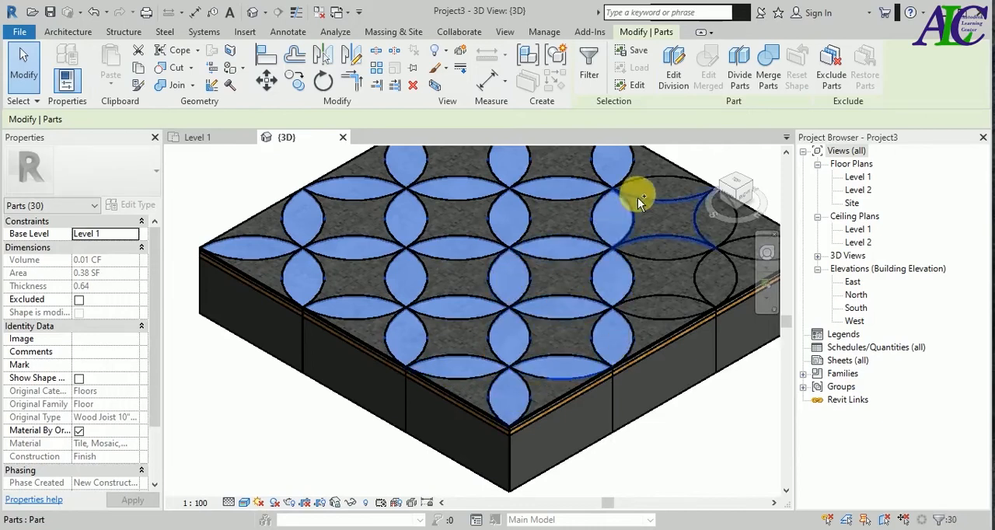
left_click(648, 246, "ctrl")
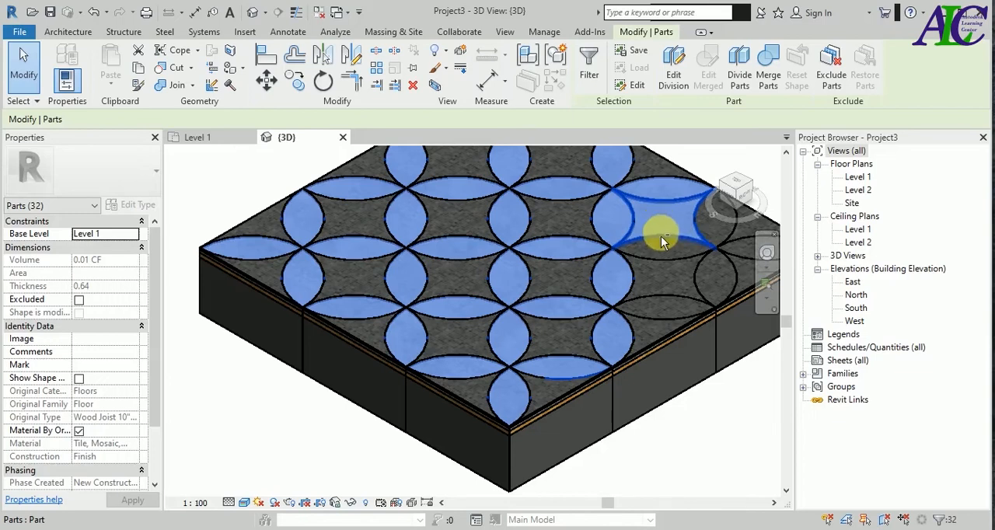
left_click(664, 230, "shift")
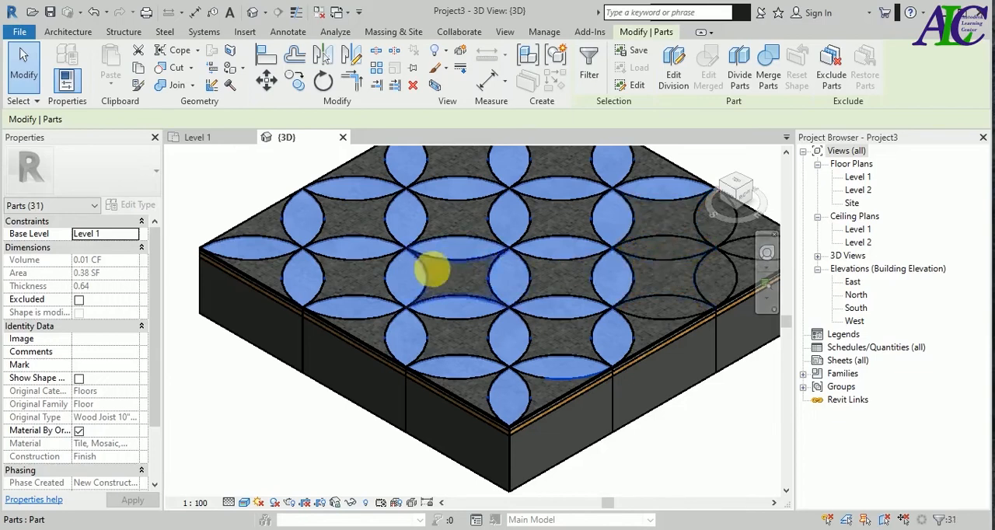
scroll(637, 259, "down", 2)
scroll(644, 239, "up", 4)
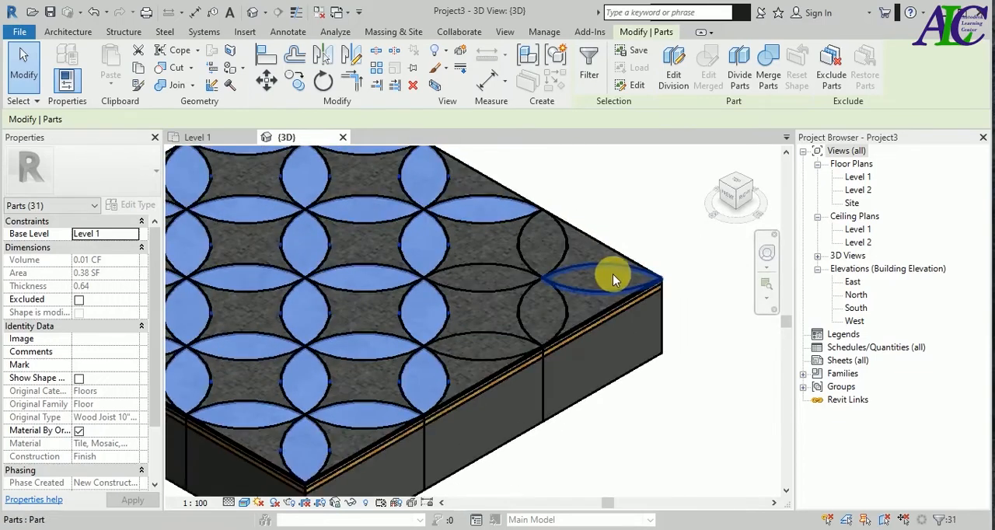
left_click(546, 253, "ctrl")
left_click(503, 281, "ctrl")
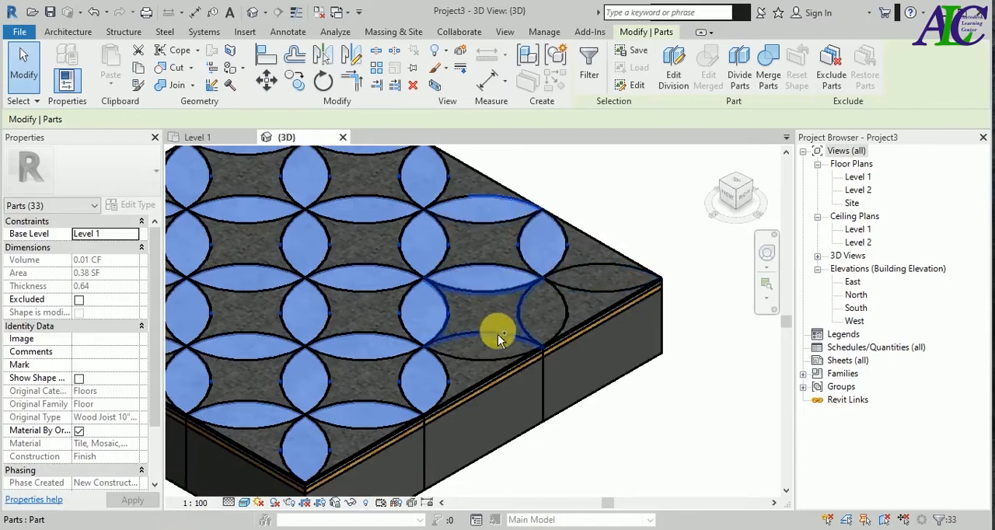
left_click(487, 346, "ctrl")
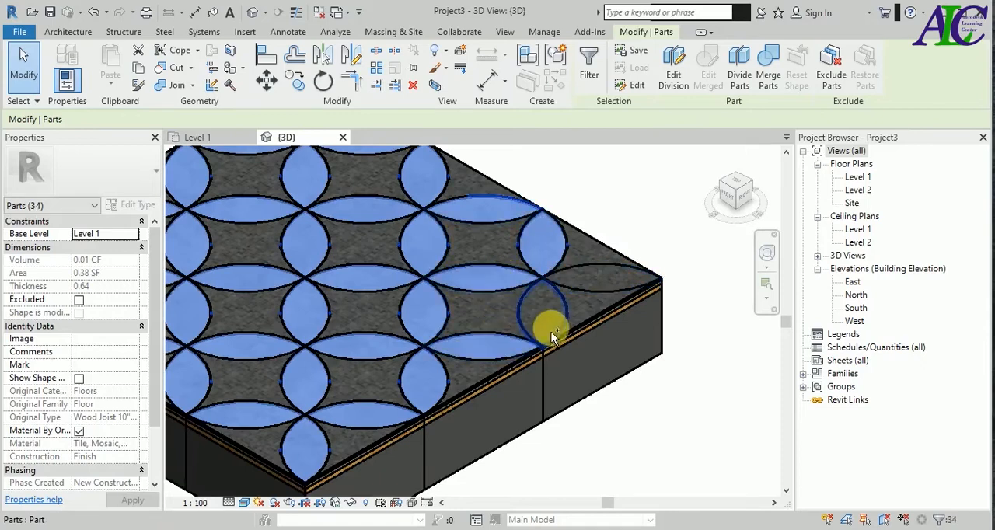
left_click(600, 288, "ctrl")
scroll(603, 344, "down", 3)
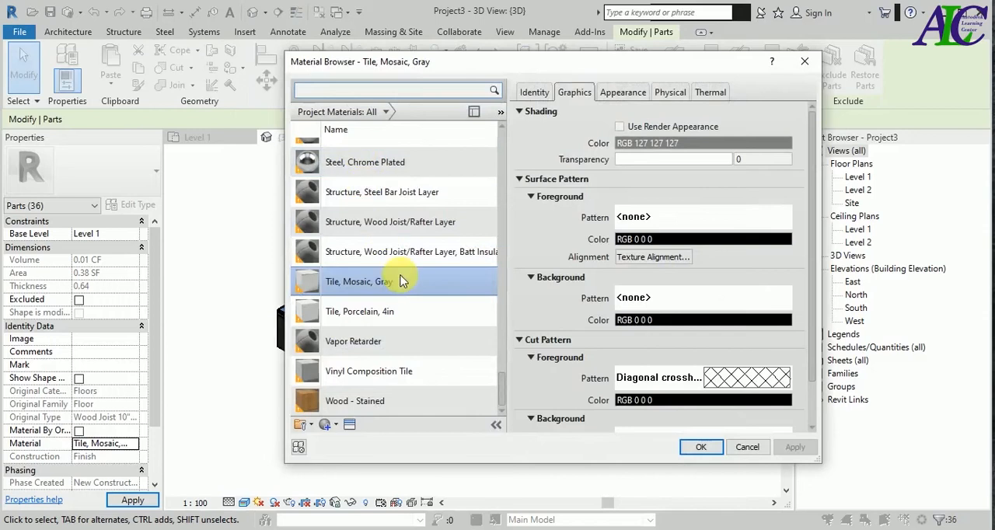
- Create a new material for the selected petal parts and name it "white color"
left_click(346, 439)
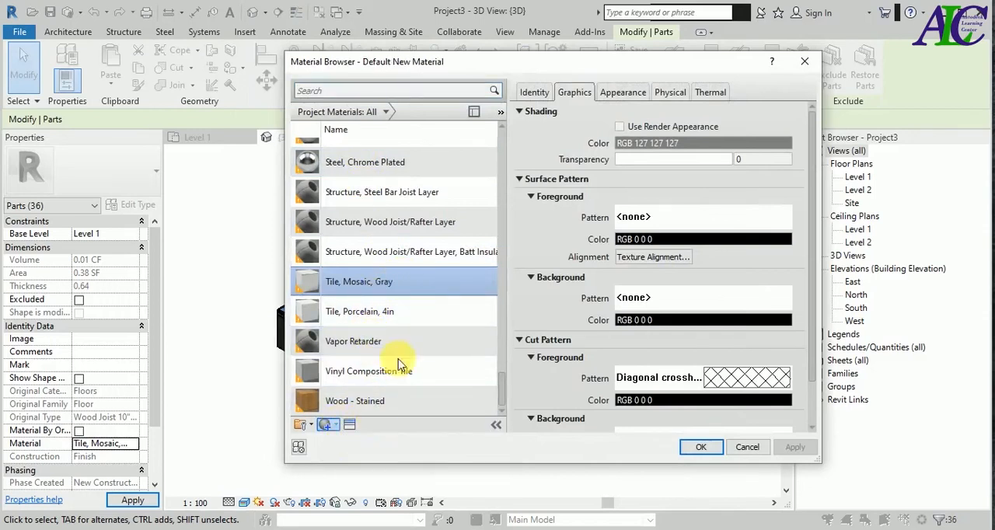
right_click(376, 279)
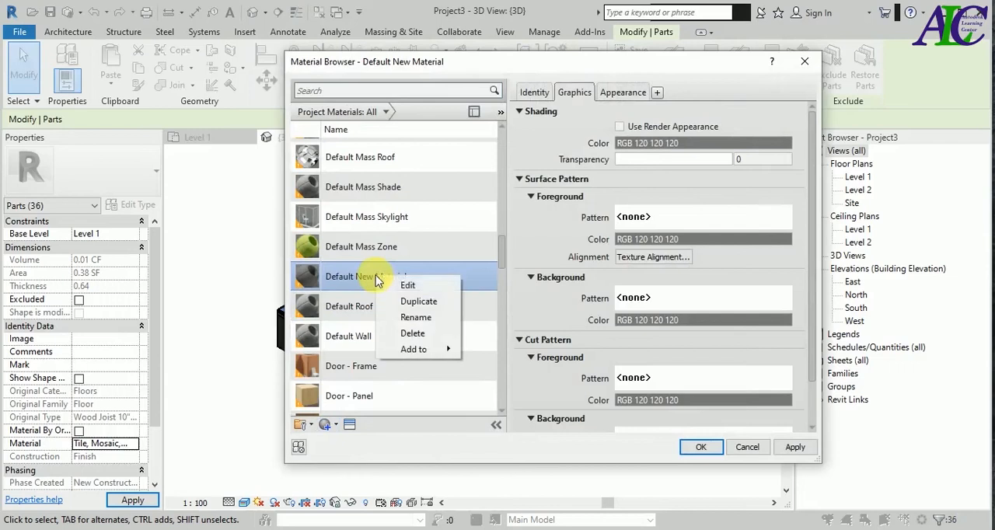
left_click(405, 318)
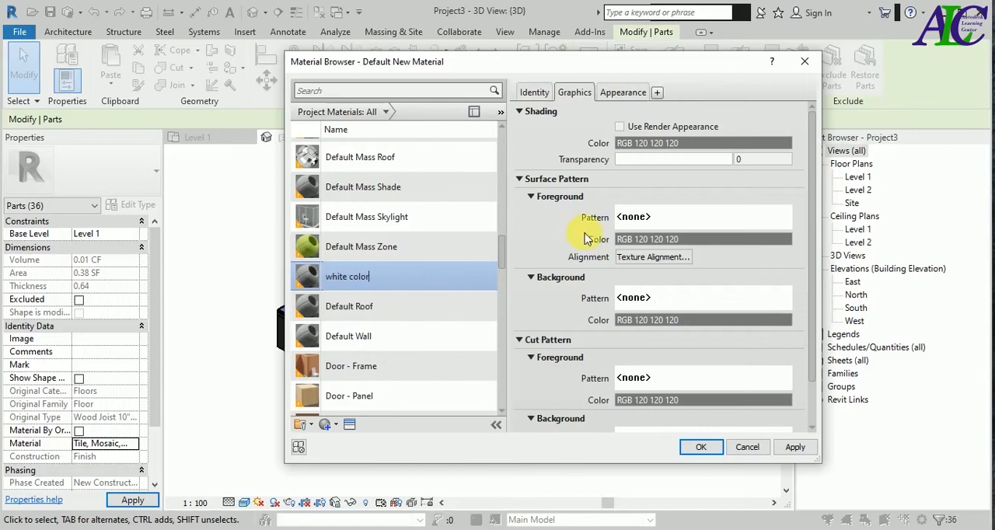
- Enable Use Render Appearance for the white color material and replace its appearance asset with the Cool White wall paint
left_click(619, 126)
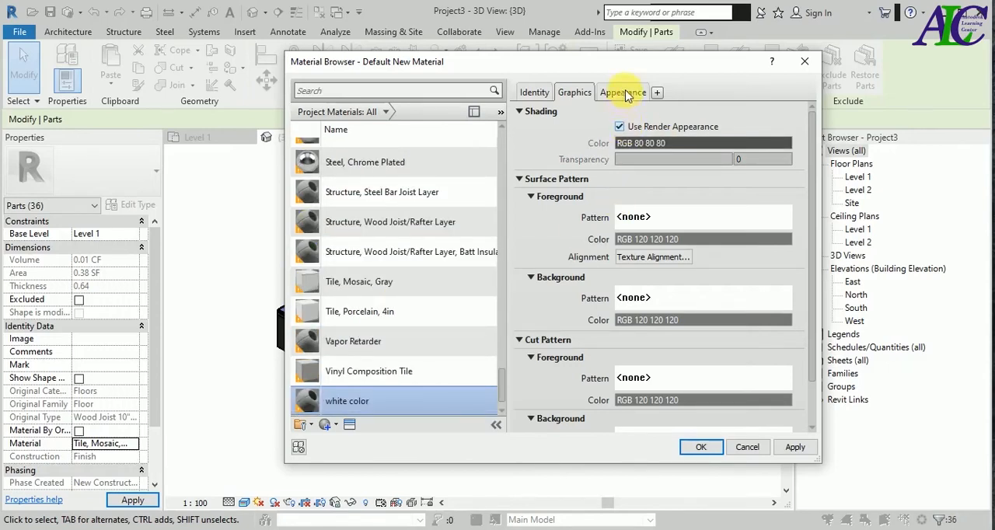
left_click(624, 92)
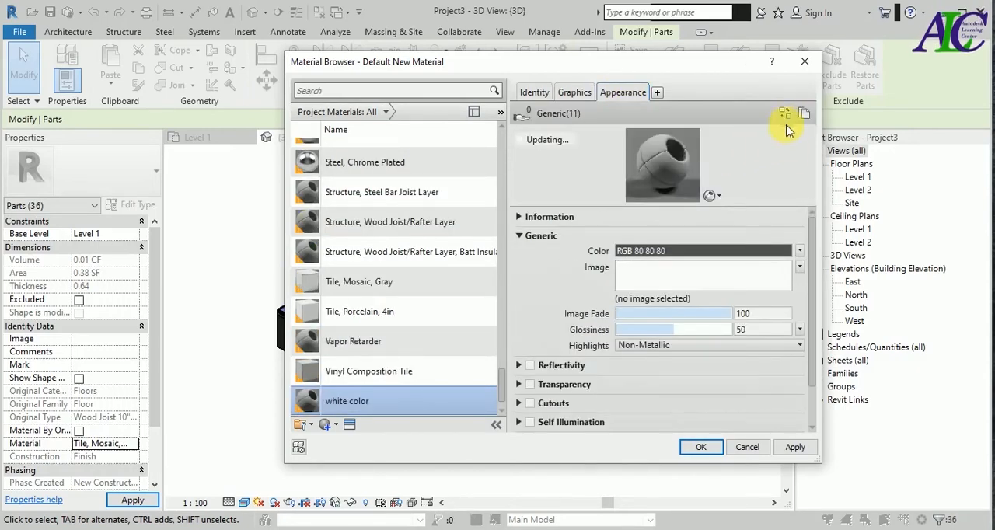
left_click(785, 113)
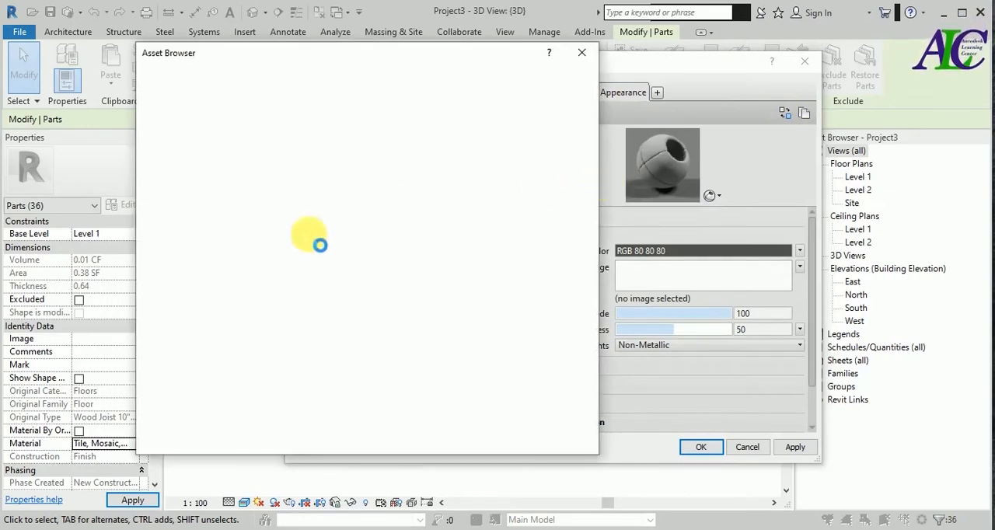
left_click(141, 153)
left_click(255, 300)
scroll(257, 301, "down", 2)
left_click(184, 402)
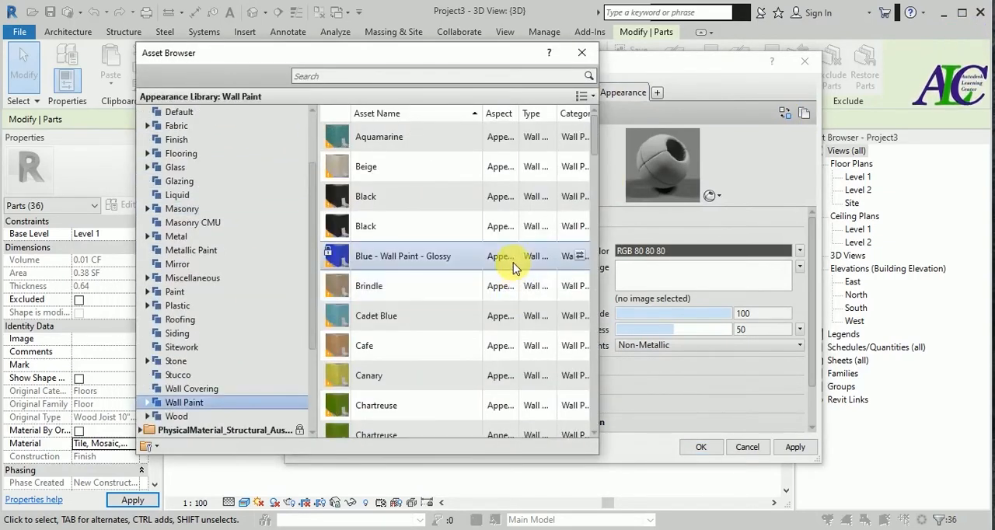
scroll(456, 262, "down", 4)
scroll(455, 261, "up", 1)
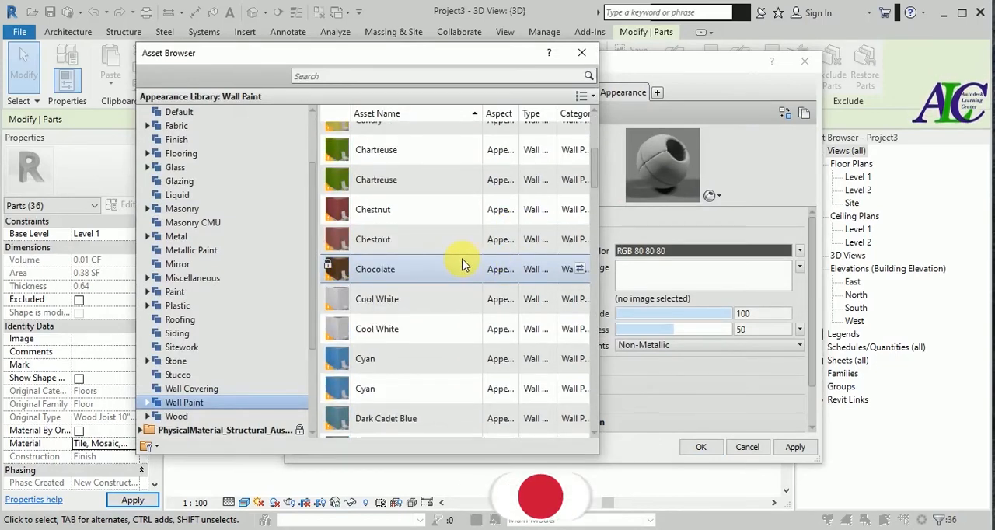
left_click(580, 300)
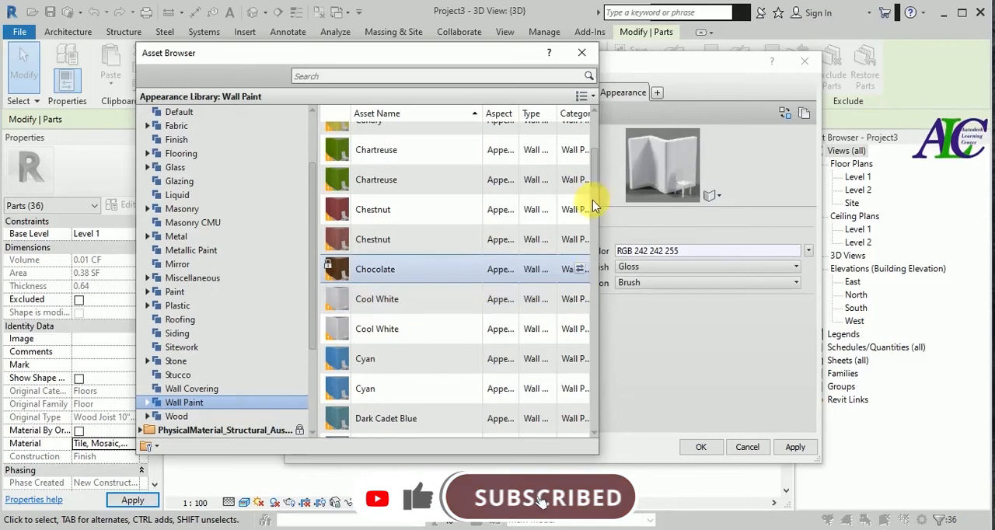
left_click(581, 54)
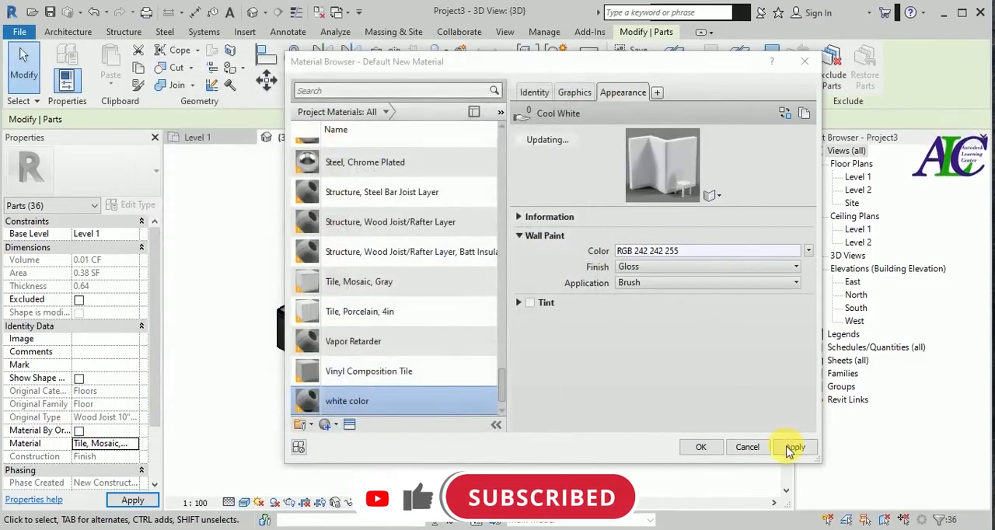
- Save the white color material, assign it to the selected petal parts and clear the selection
left_click(791, 449)
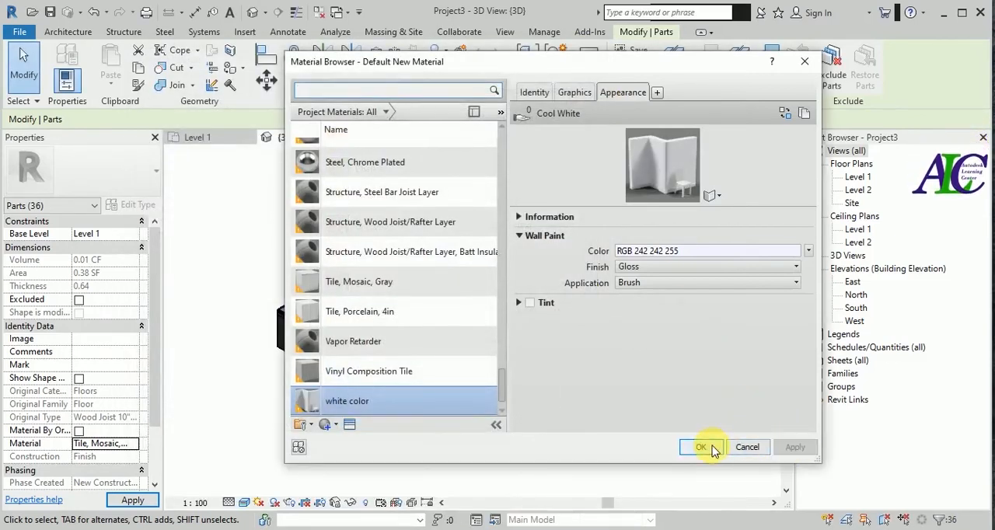
left_click(702, 448)
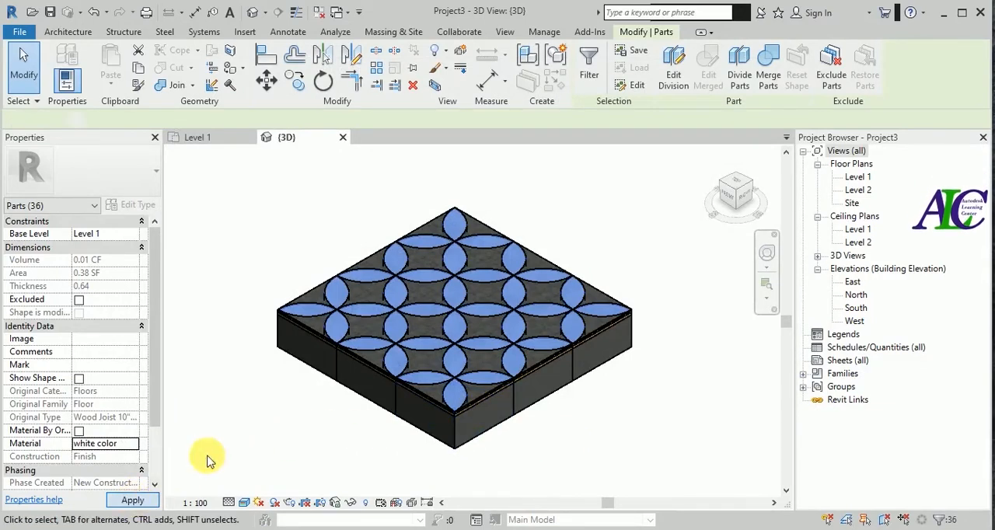
left_click(275, 408)
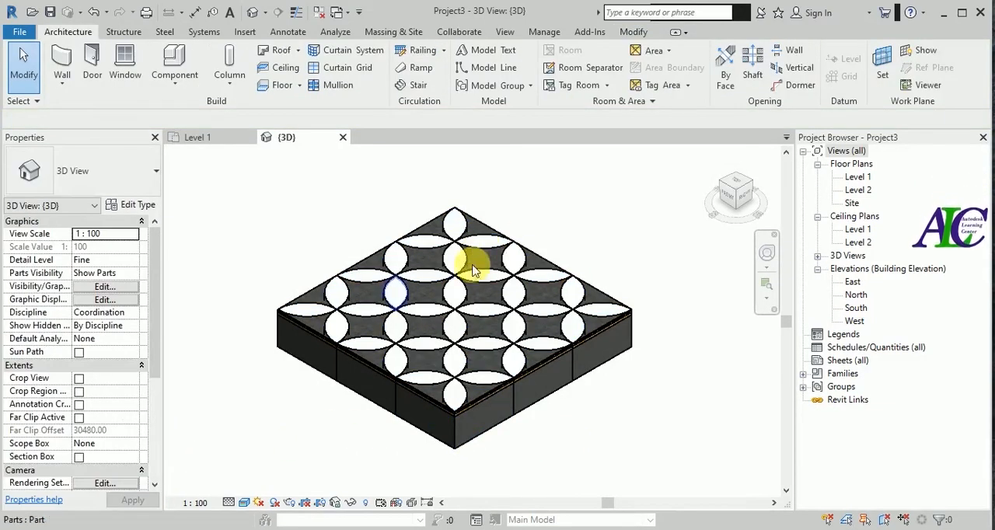
- Select all the remaining gray tile parts between the white petals, including the ones along the floor edges
scroll(326, 305, "up", 2)
left_click(304, 305)
left_click(265, 229)
left_click(304, 305)
left_click(399, 250, "ctrl")
left_click(503, 191, "ctrl")
left_click(587, 192, "ctrl")
left_click(496, 245, "ctrl")
left_click(393, 303, "ctrl")
left_click(305, 359, "ctrl")
left_click(389, 365, "ctrl")
left_click(495, 371, "ctrl")
left_click(595, 309, "ctrl")
left_click(602, 253, "ctrl")
left_click(688, 245, "ctrl")
scroll(429, 271, "down", 3)
scroll(553, 437, "up", 4)
left_click(394, 311, "ctrl")
left_click(417, 386, "ctrl")
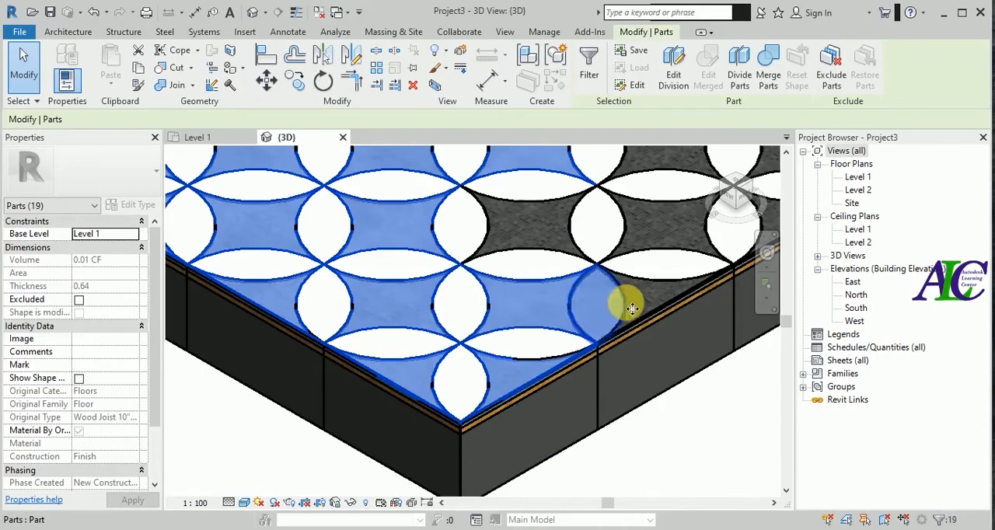
left_click(671, 300, "ctrl")
left_click(527, 239, "ctrl")
scroll(536, 240, "down", 3)
scroll(645, 183, "up", 4)
left_click(604, 275, "ctrl")
left_click(497, 268, "ctrl")
left_click(491, 342, "ctrl")
left_click(600, 343, "ctrl")
scroll(599, 344, "down", 3)
- Turn off Material By Original for the selected background parts and create a new material named "black color"
left_click(78, 431)
left_click(94, 444)
left_click(134, 443)
left_click(335, 426)
left_click(366, 439)
right_click(385, 251)
left_click(419, 290)
type("black")
key("Return")
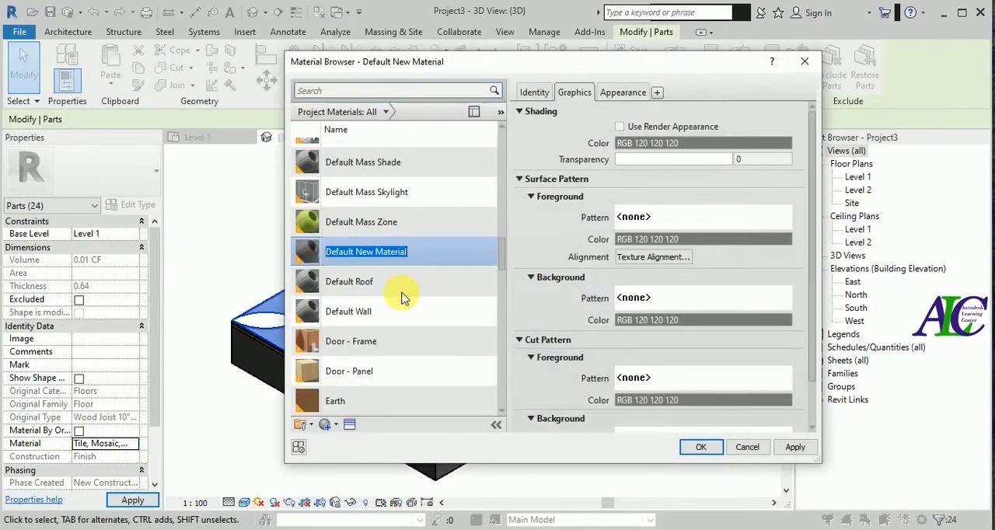
key("Return")
- Enable Use Render Appearance for the black color material and replace its appearance with the flat/matte Black wall paint asset
left_click(619, 127)
left_click(623, 92)
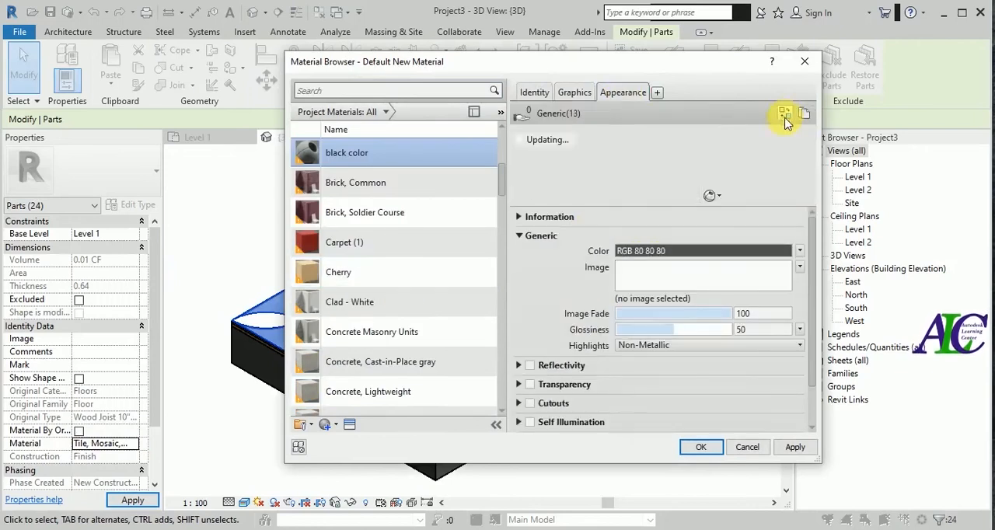
left_click(785, 114)
double_click(167, 153)
scroll(208, 336, "down", 5)
left_click(184, 319)
left_click(577, 226)
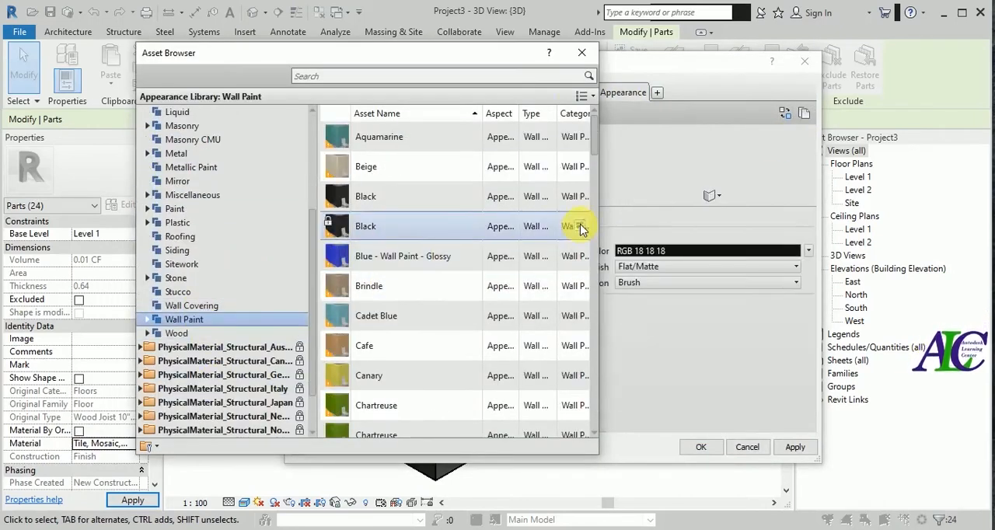
- Save the black color material, apply it to the selected background parts and clear the selection
left_click(792, 448)
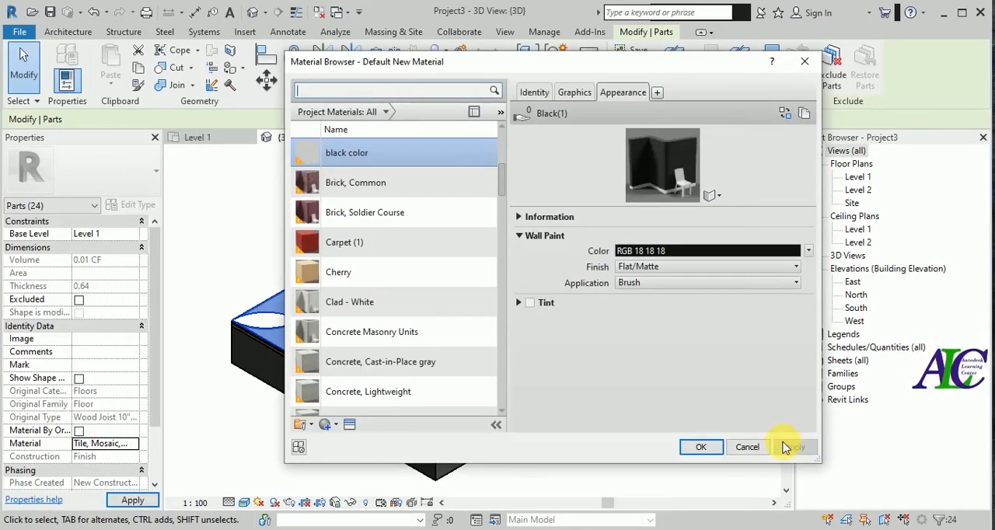
left_click(700, 447)
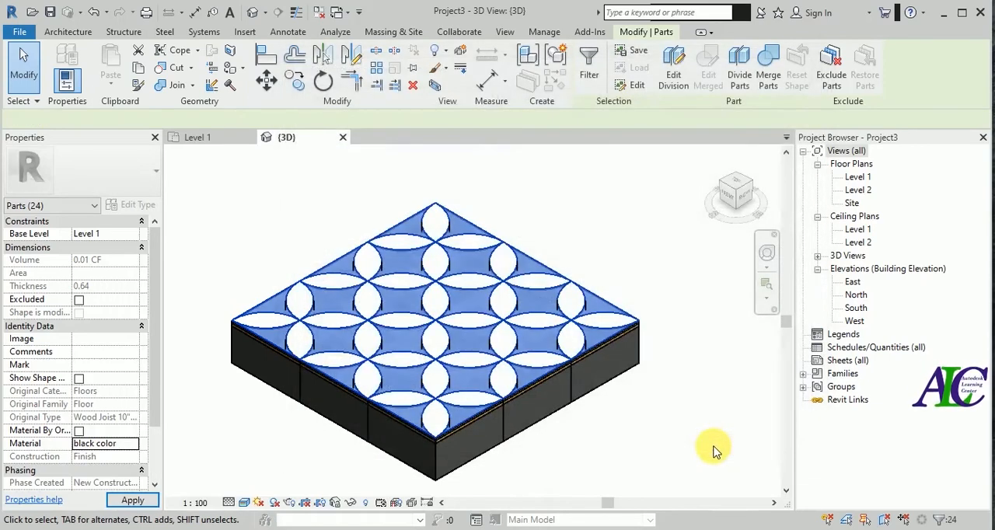
left_click(132, 499)
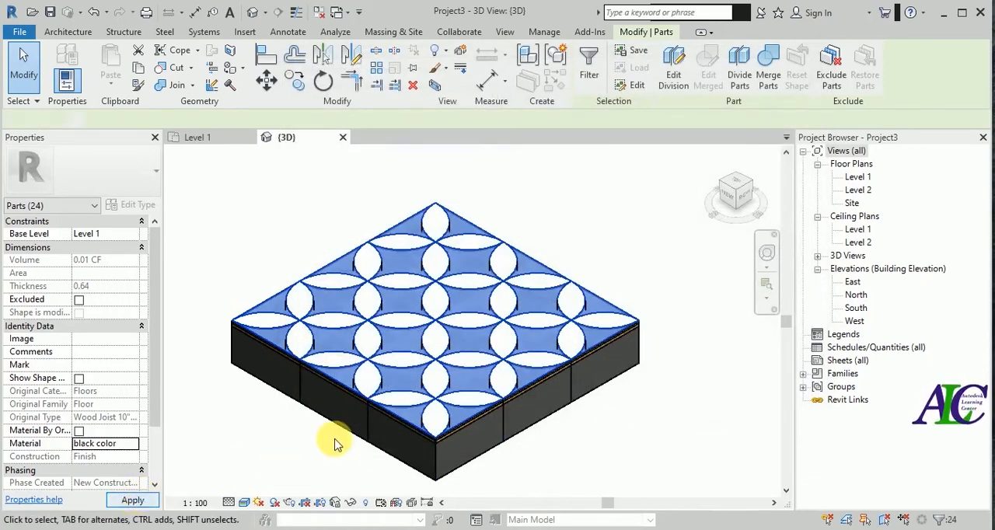
left_click(280, 450)
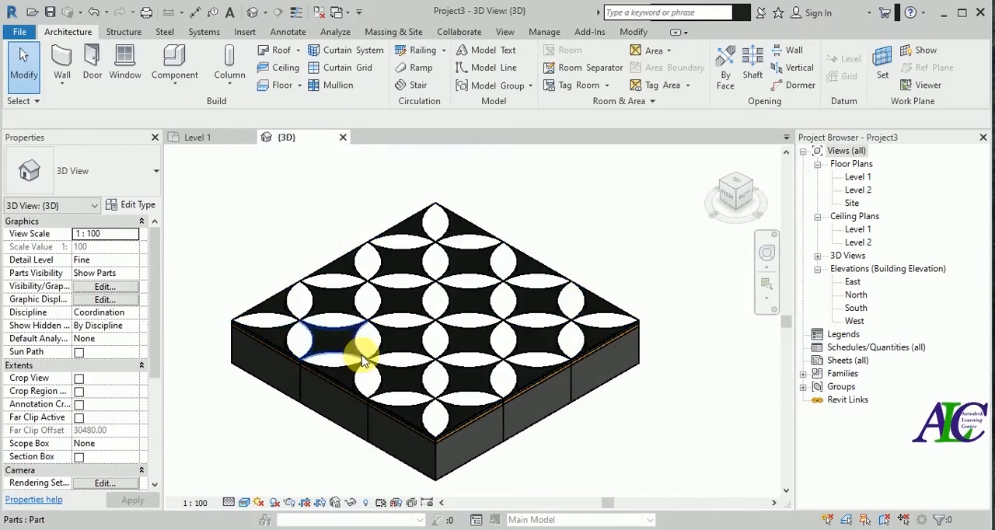